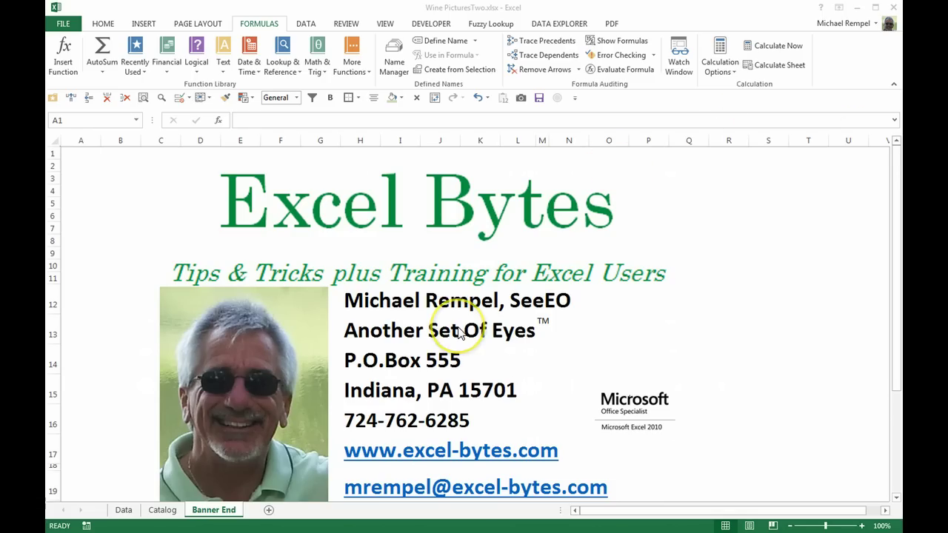
- Show the Data sheet's wine table, glance at the blank Catalog sheet, and return
{"action": "left_click", "coordinate": [123, 510]}
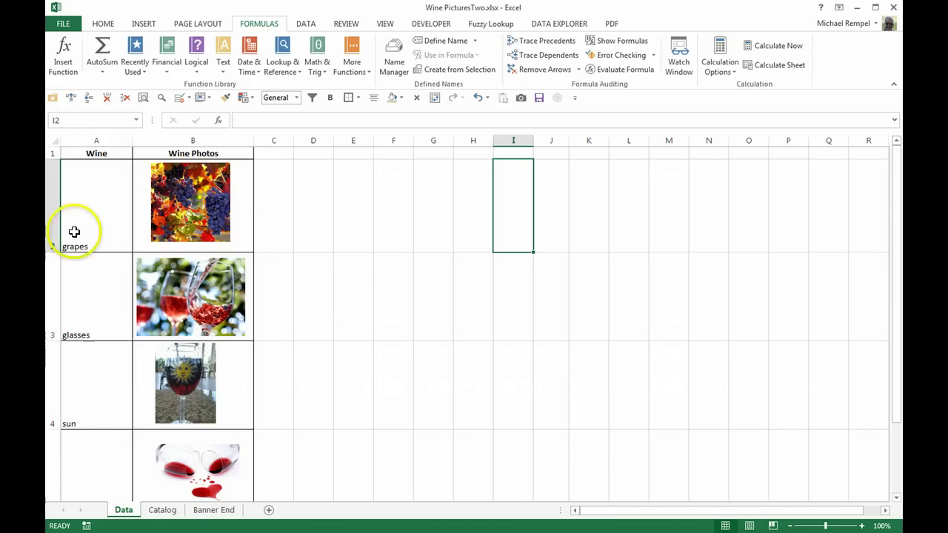
{"action": "scroll", "coordinate": [371, 383], "scroll_direction": "down", "scroll_amount": 3}
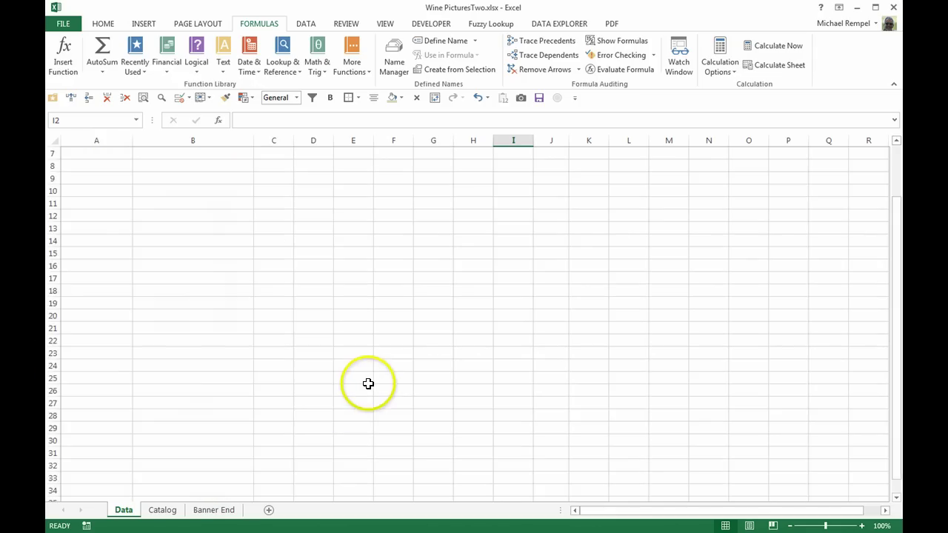
{"action": "scroll", "coordinate": [368, 384], "scroll_direction": "up", "scroll_amount": 3}
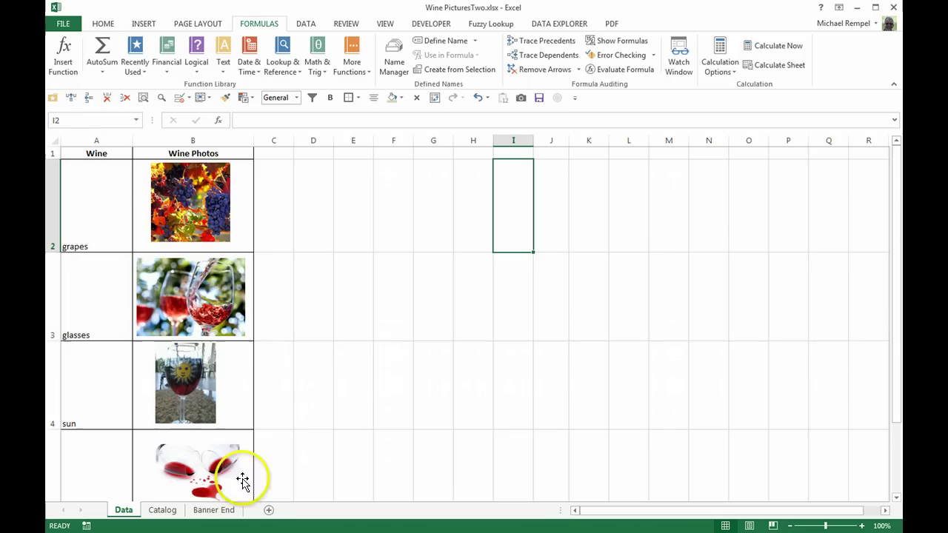
{"action": "left_click", "coordinate": [162, 510]}
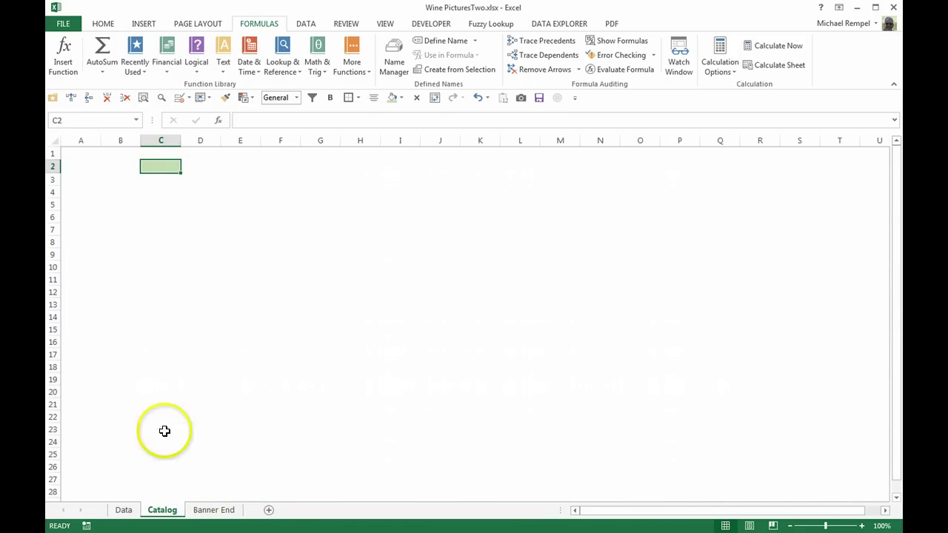
{"action": "left_click", "coordinate": [123, 509]}
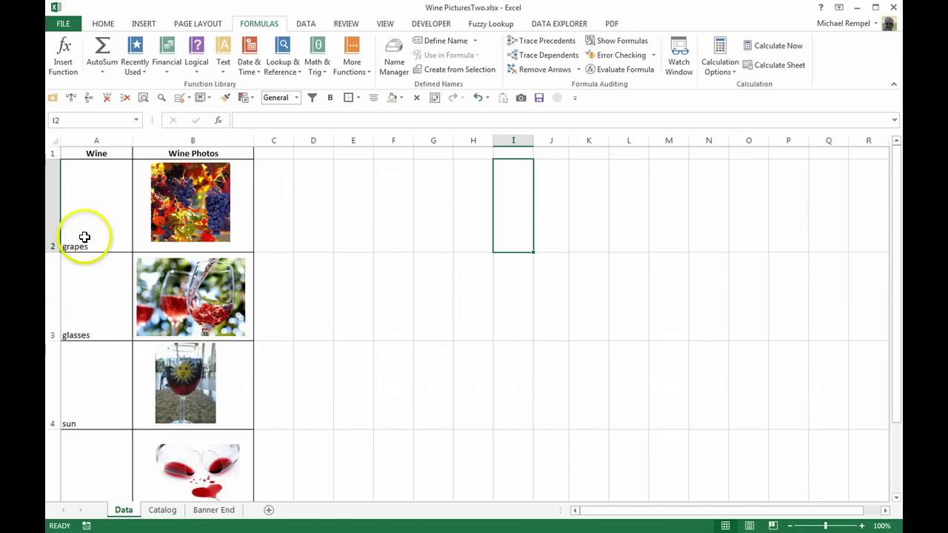
- Point out the four wine names grapes, glasses, sun and heart, then recheck Catalog
{"action": "left_click", "coordinate": [84, 237]}
{"action": "left_click", "coordinate": [99, 311]}
{"action": "left_click", "coordinate": [95, 393]}
{"action": "left_click", "coordinate": [93, 455]}
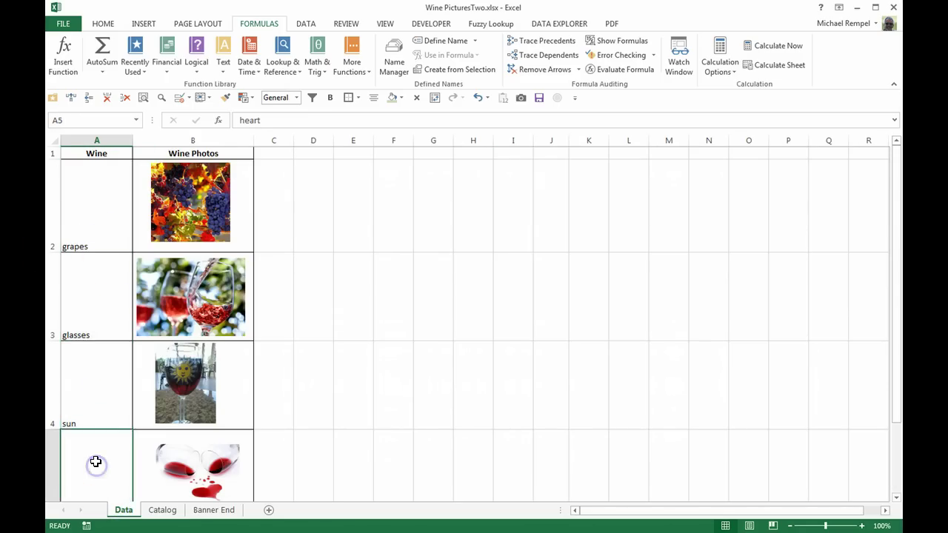
{"action": "scroll", "coordinate": [94, 460], "scroll_direction": "down", "scroll_amount": 2}
{"action": "scroll", "coordinate": [91, 334], "scroll_direction": "up", "scroll_amount": 2}
{"action": "scroll", "coordinate": [85, 297], "scroll_direction": "up", "scroll_amount": 1}
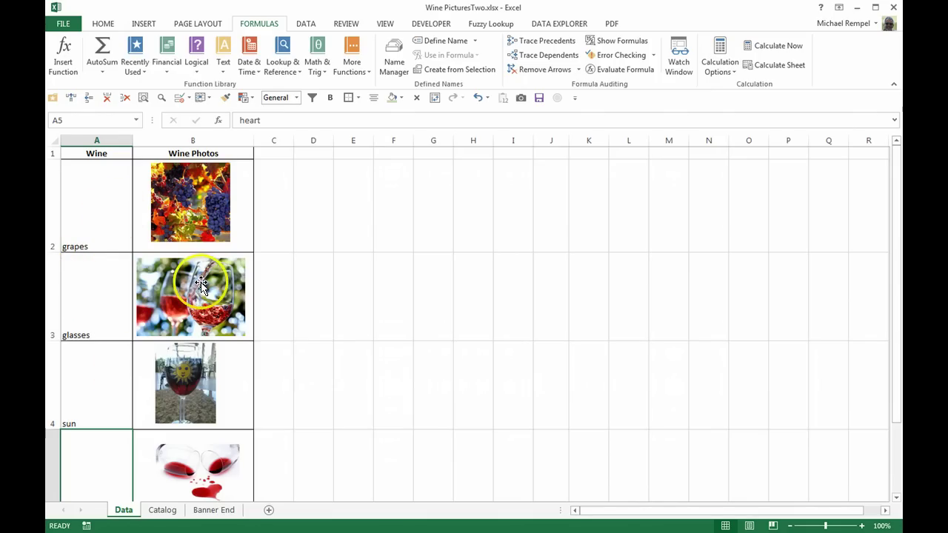
{"action": "left_click", "coordinate": [158, 511]}
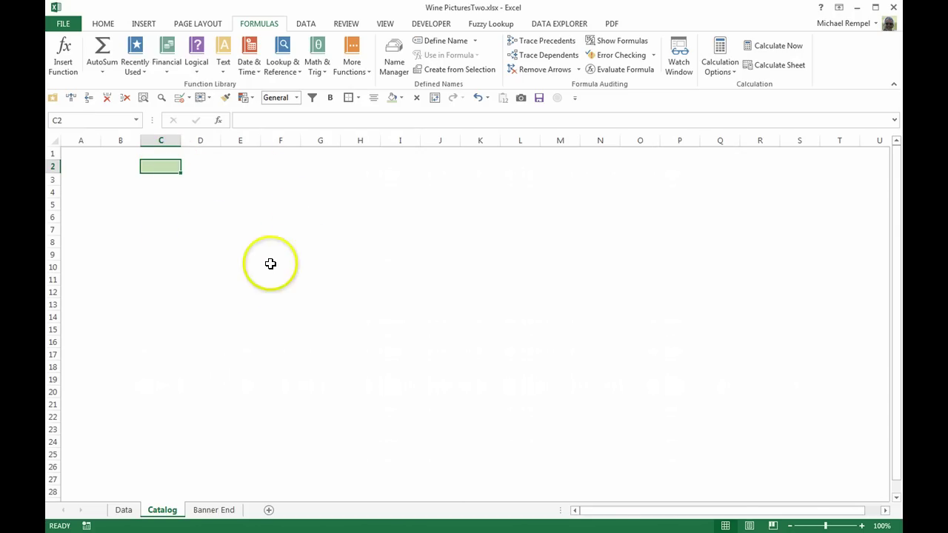
{"action": "left_click", "coordinate": [123, 510]}
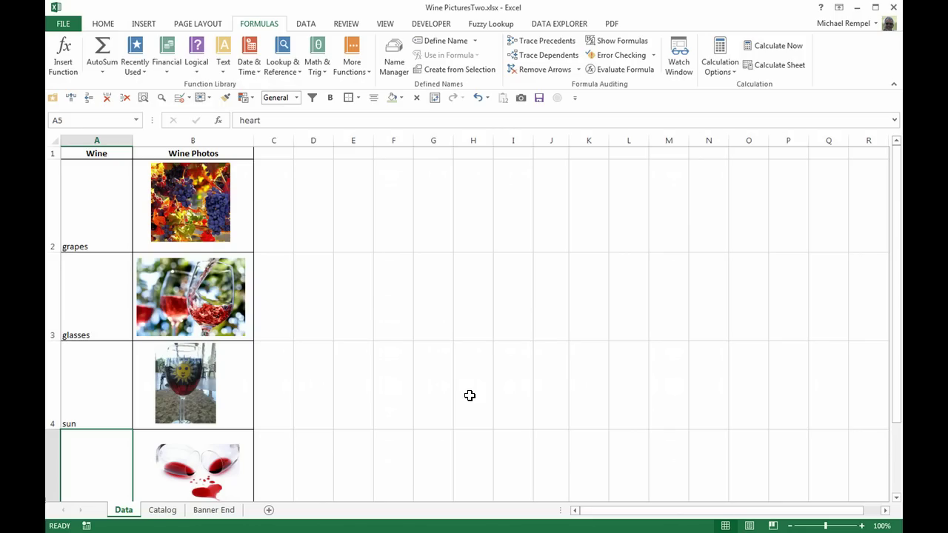
- Name the four wine names in A2:A5 'Wine' using Create from Selection with Top row
{"action": "left_click", "coordinate": [376, 248]}
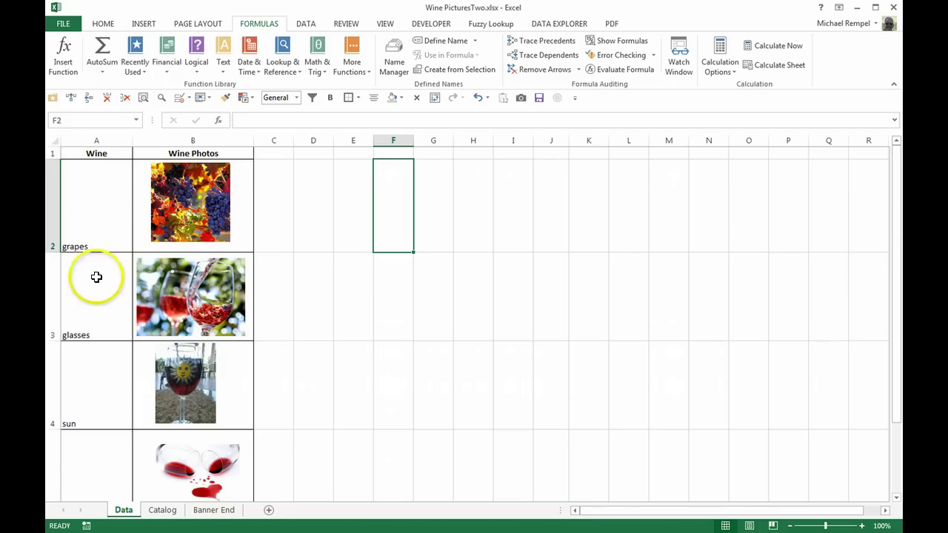
{"action": "left_click_drag", "start_coordinate": [89, 152], "coordinate": [97, 457]}
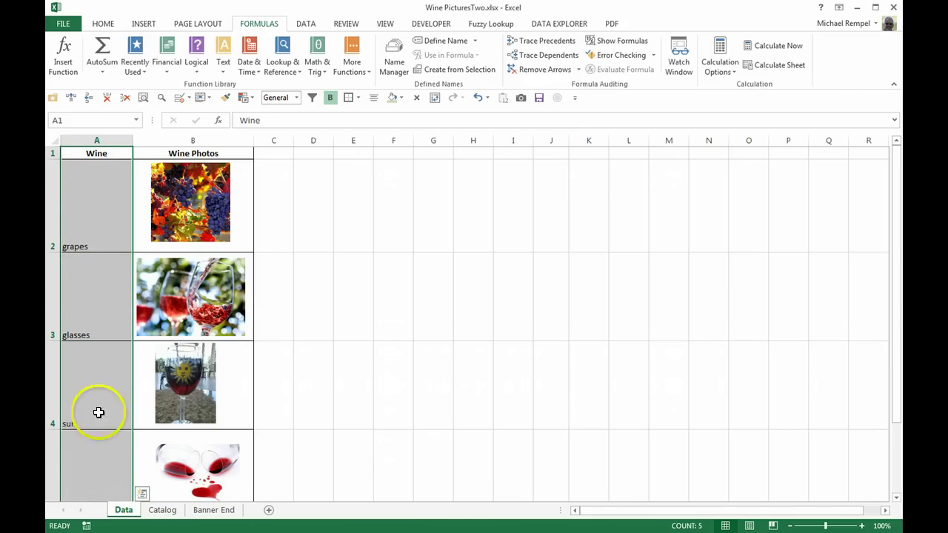
{"action": "left_click", "coordinate": [436, 69]}
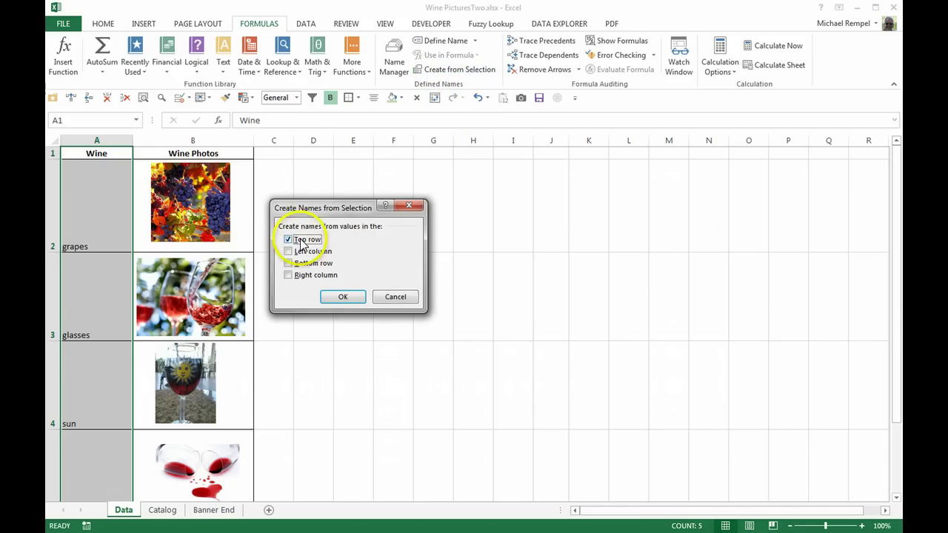
{"action": "left_click", "coordinate": [342, 299]}
{"action": "left_click", "coordinate": [409, 329]}
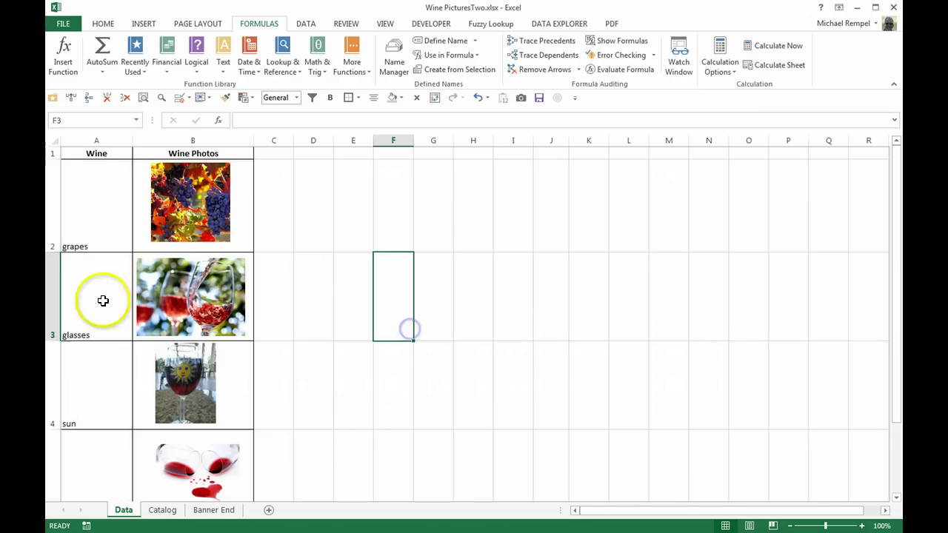
{"action": "left_click_drag", "start_coordinate": [100, 220], "coordinate": [108, 450]}
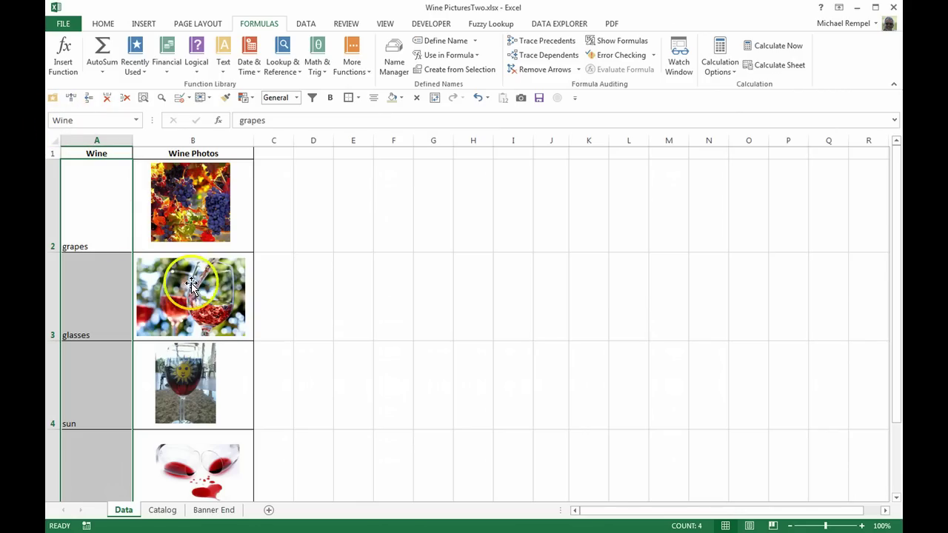
{"action": "left_click", "coordinate": [327, 287]}
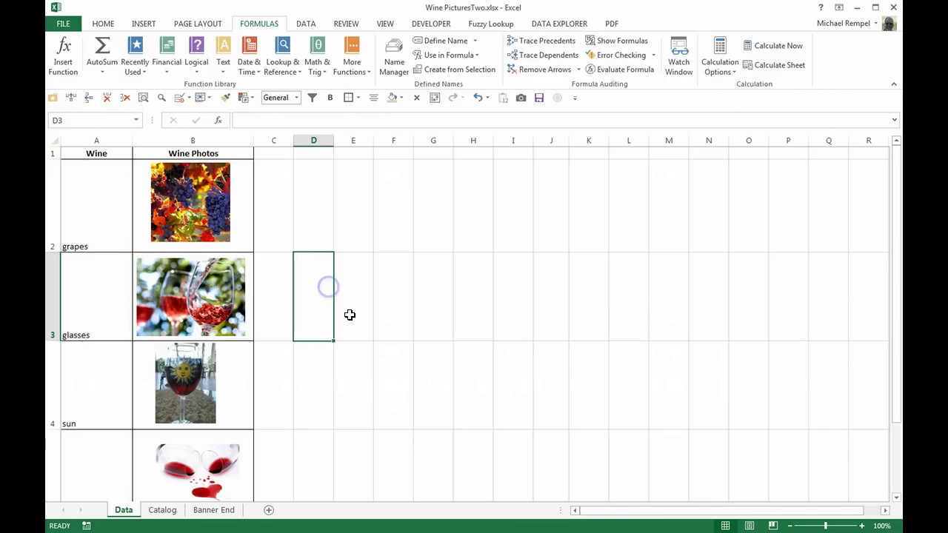
- Add List data validation with source =Wine to Catalog cell C2
{"action": "left_click", "coordinate": [162, 509]}
{"action": "left_click", "coordinate": [160, 164]}
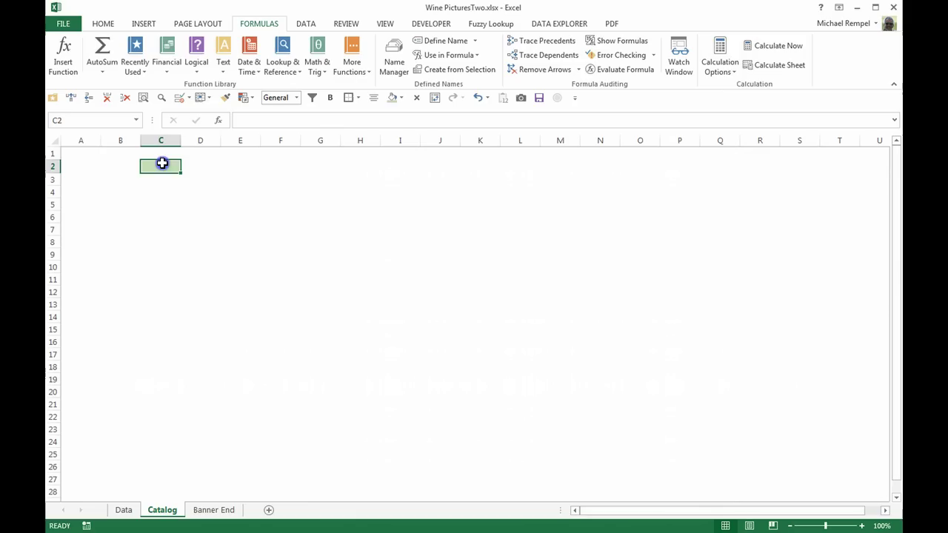
{"action": "left_click", "coordinate": [307, 25]}
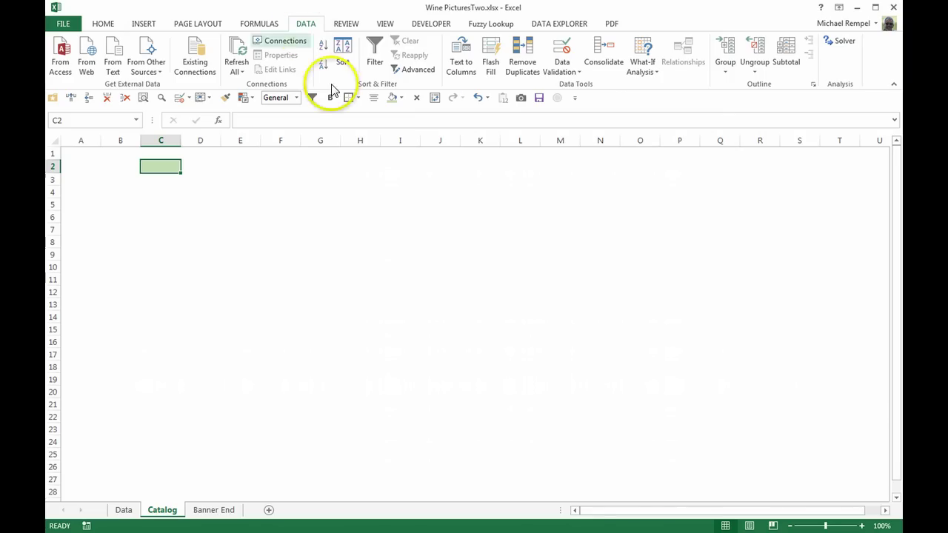
{"action": "left_click", "coordinate": [561, 74]}
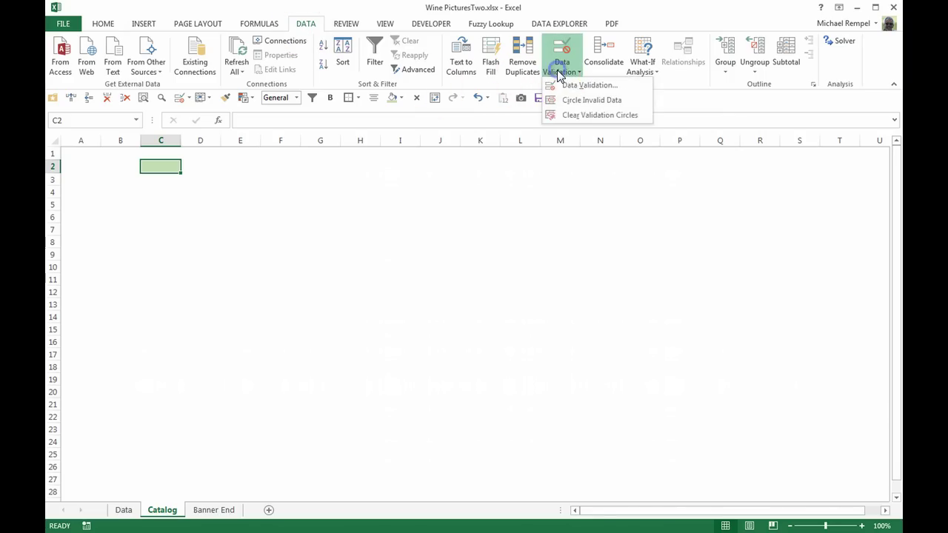
{"action": "left_click", "coordinate": [569, 87]}
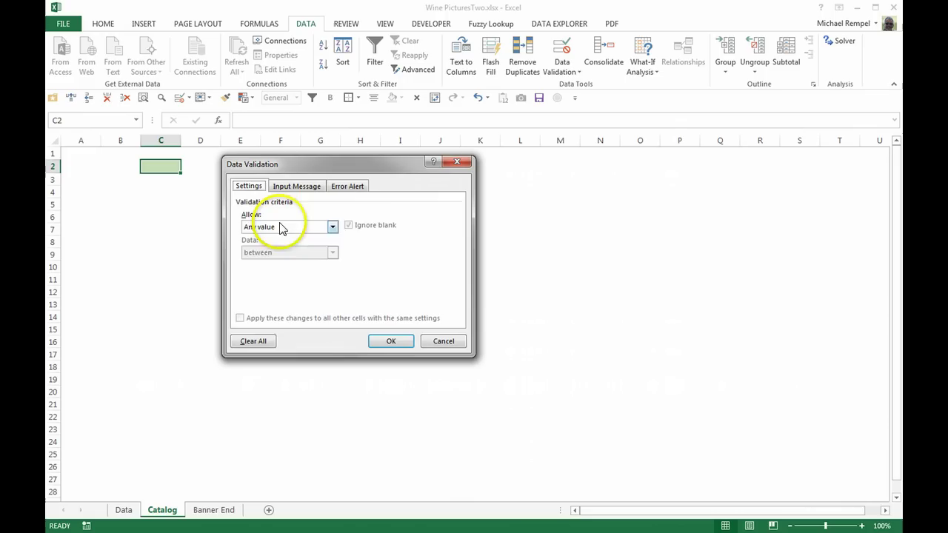
{"action": "left_click", "coordinate": [333, 226]}
{"action": "left_click", "coordinate": [265, 262]}
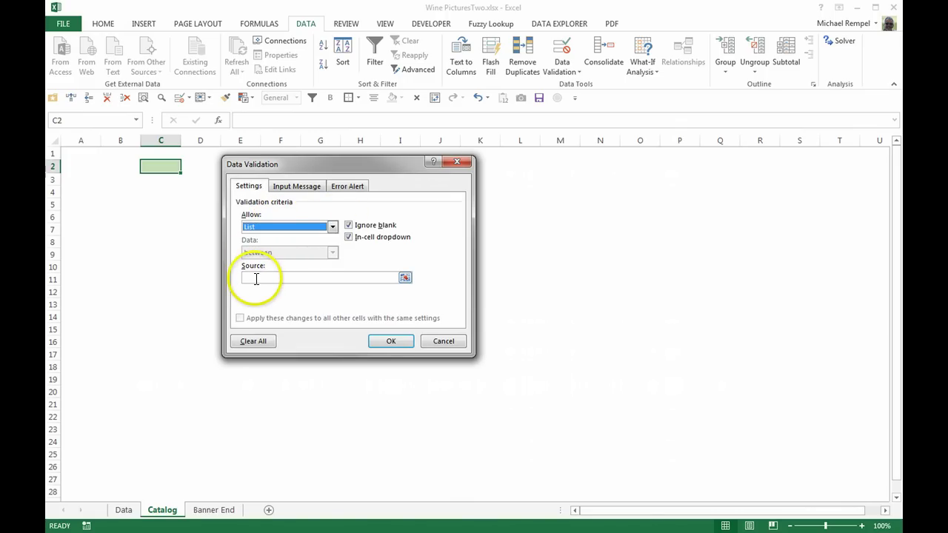
{"action": "left_click", "coordinate": [256, 278]}
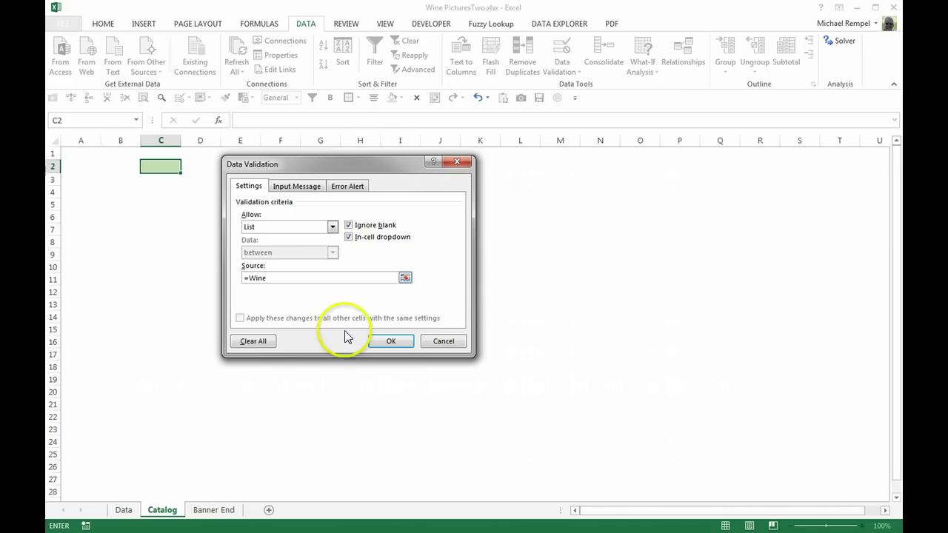
{"action": "left_click", "coordinate": [390, 341]}
- Test the C2 drop-down by choosing glasses, then heart
{"action": "left_click", "coordinate": [137, 216]}
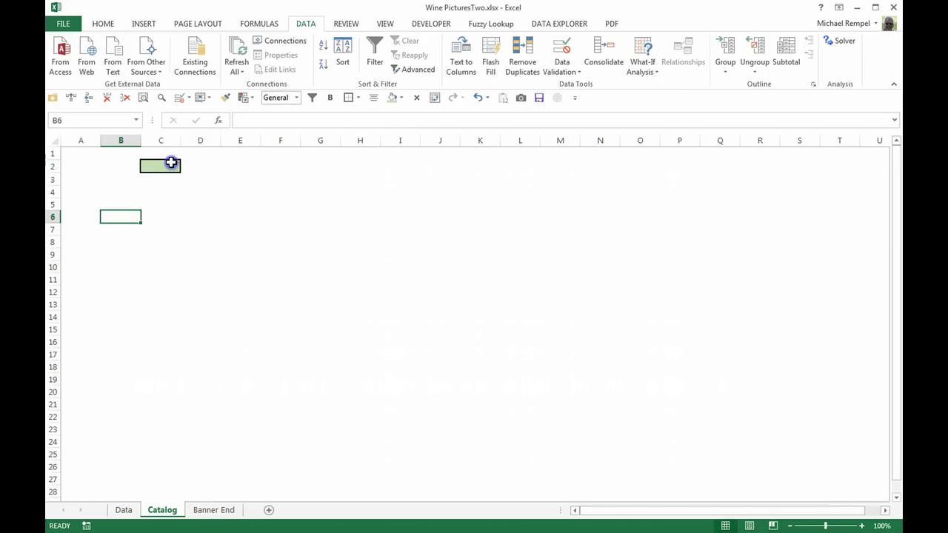
{"action": "left_click", "coordinate": [171, 165]}
{"action": "left_click", "coordinate": [186, 166]}
{"action": "left_click", "coordinate": [163, 186]}
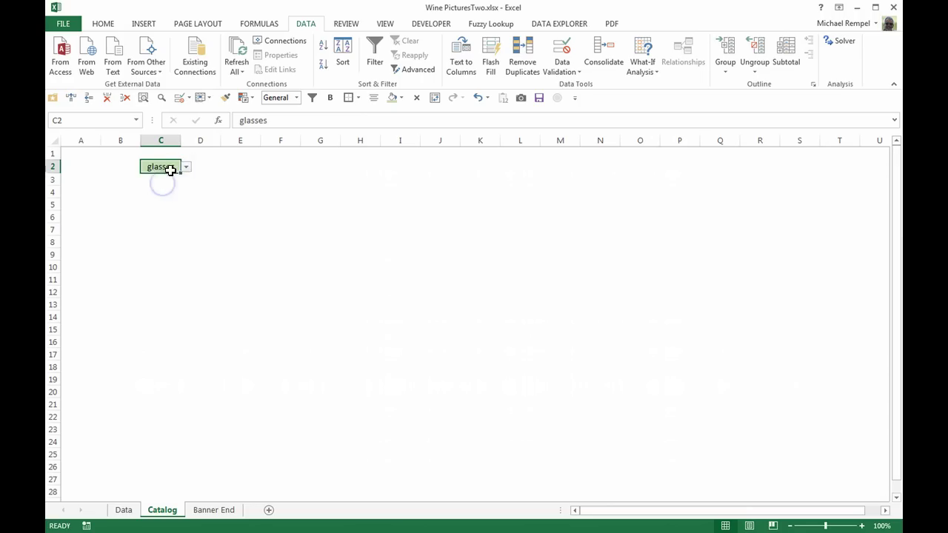
{"action": "left_click", "coordinate": [185, 167]}
{"action": "left_click", "coordinate": [161, 200]}
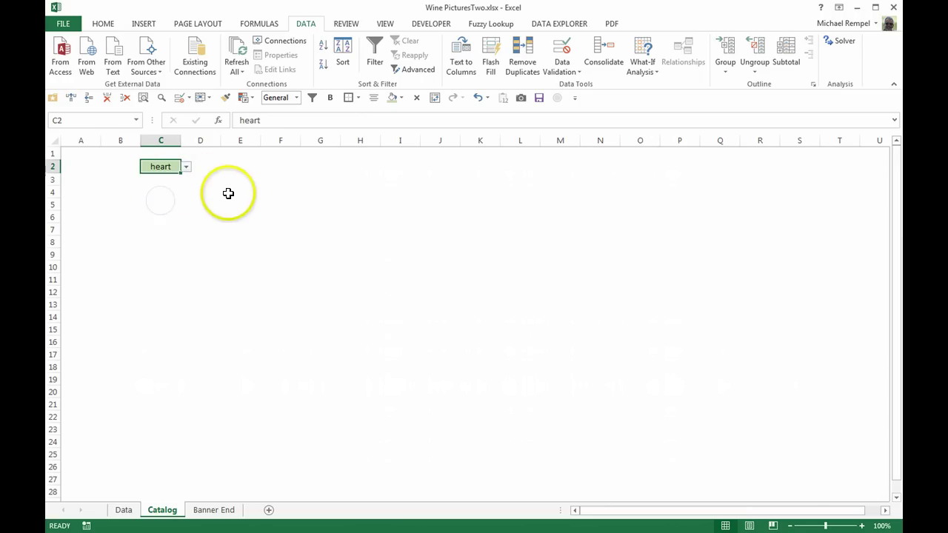
- Name each photo cell in A2:B5 after its wine using Create from Selection with Left column
{"action": "left_click", "coordinate": [123, 510]}
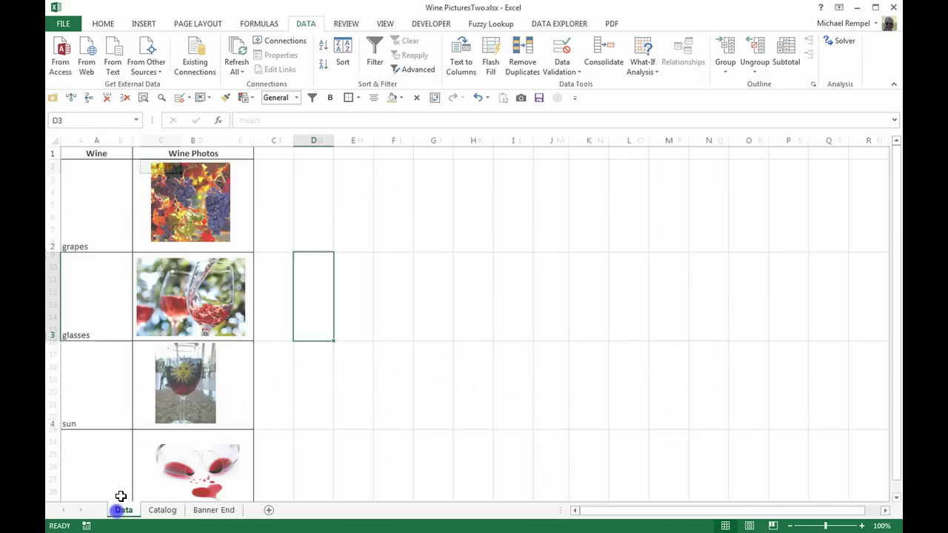
{"action": "left_click", "coordinate": [459, 262]}
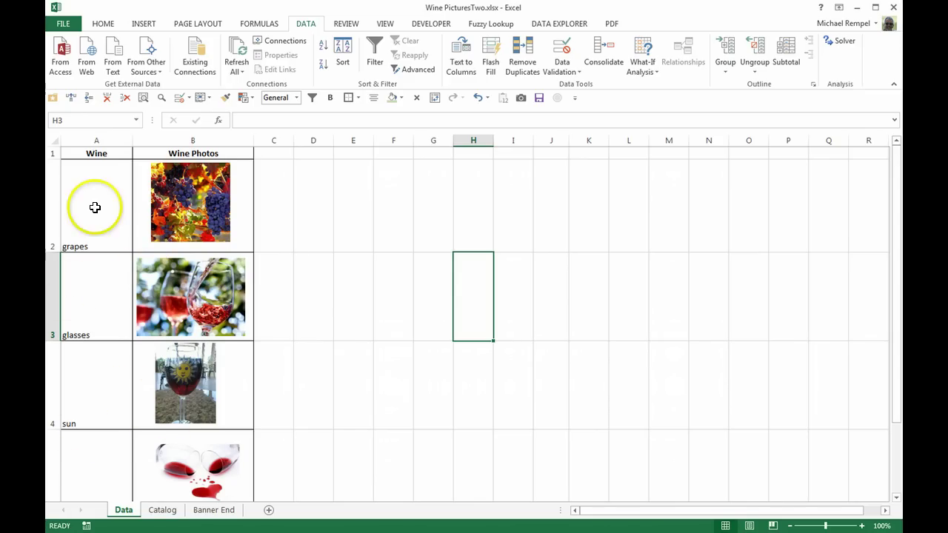
{"action": "left_click_drag", "start_coordinate": [129, 203], "coordinate": [177, 454]}
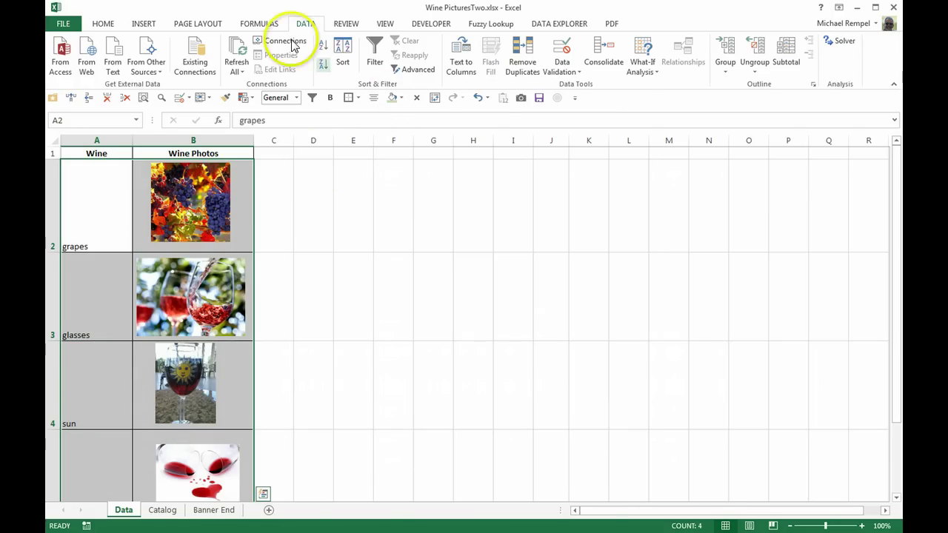
{"action": "left_click", "coordinate": [264, 23]}
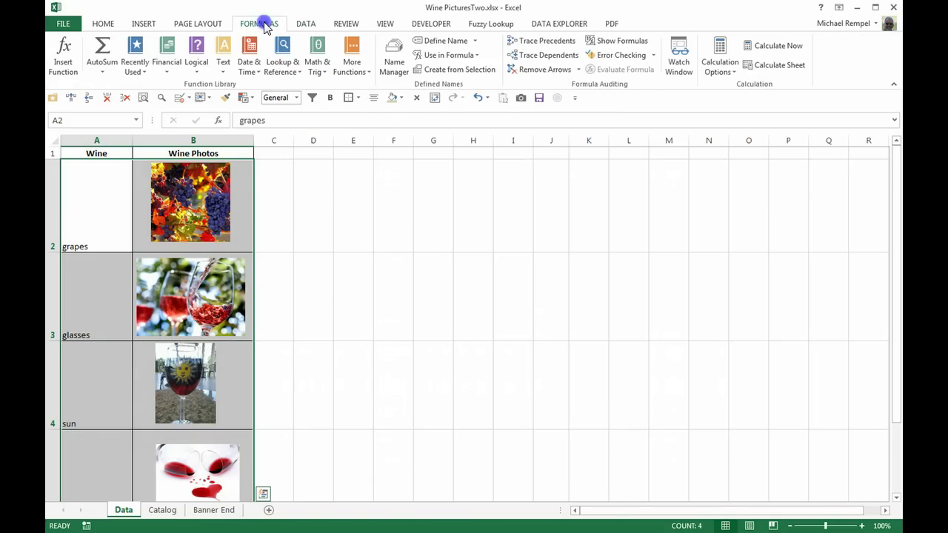
{"action": "left_click", "coordinate": [443, 70]}
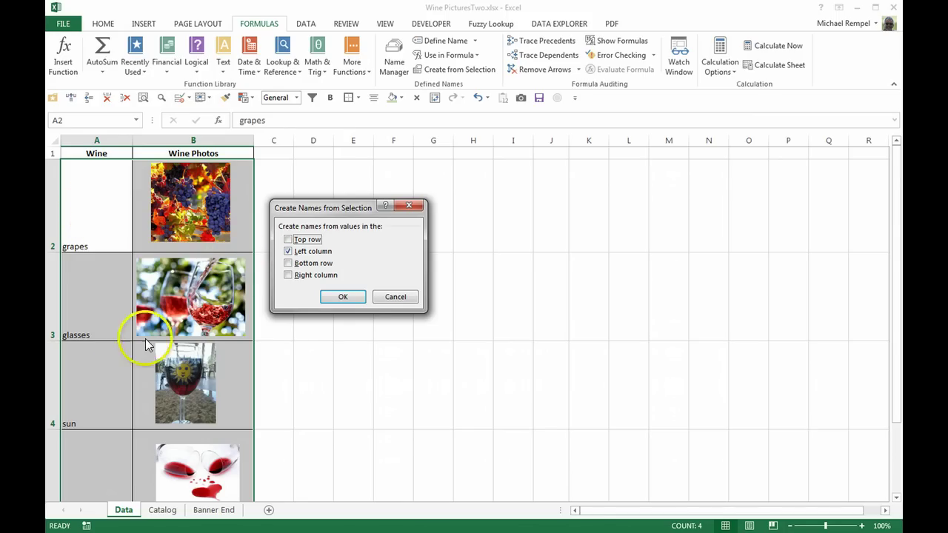
{"action": "left_click", "coordinate": [340, 297]}
{"action": "left_click", "coordinate": [243, 193]}
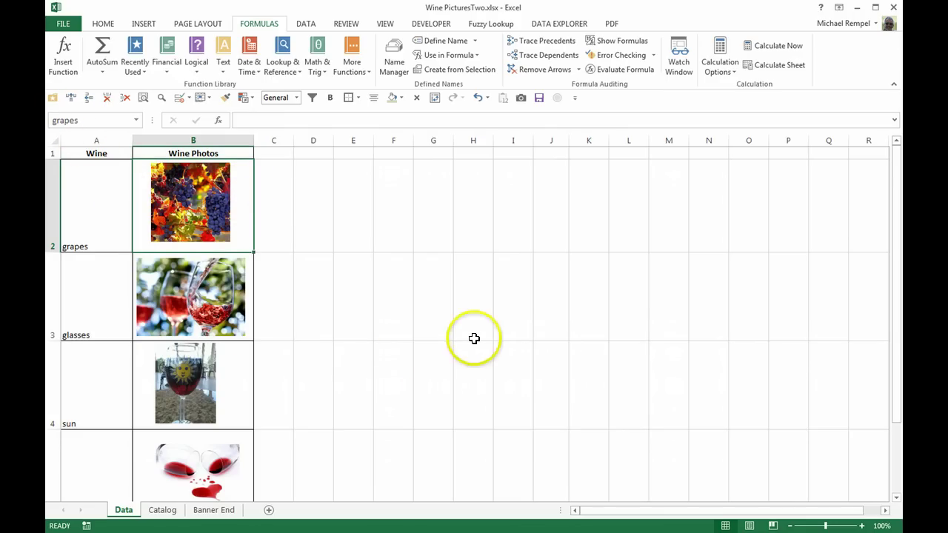
- Check the new names on the glasses, sun and heart photo cells, then return to Catalog
{"action": "left_click", "coordinate": [223, 330]}
{"action": "left_click", "coordinate": [197, 394]}
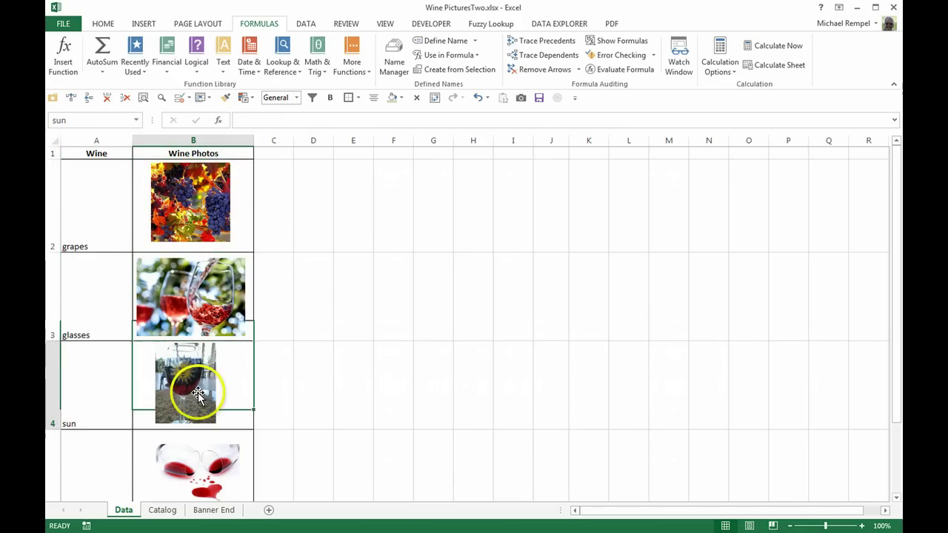
{"action": "key", "text": "Down"}
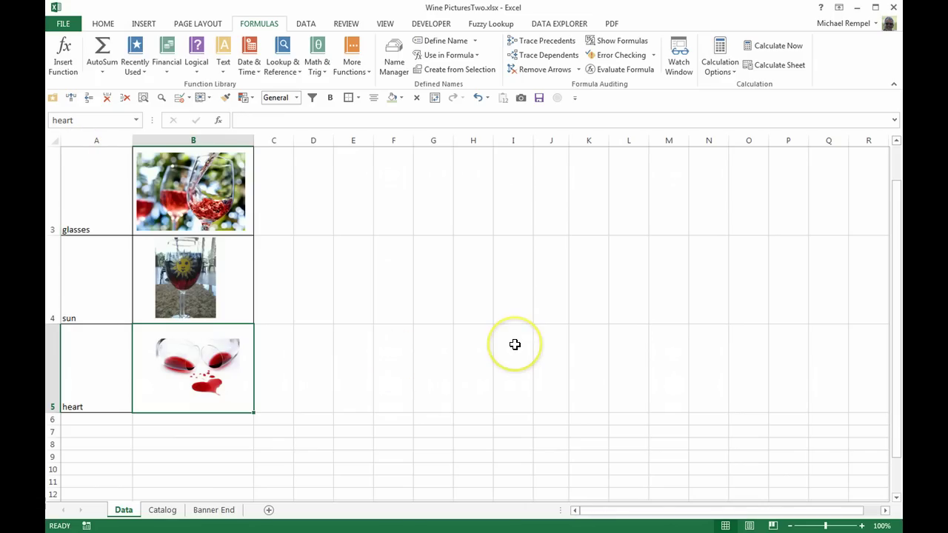
{"action": "scroll", "coordinate": [515, 344], "scroll_direction": "up", "scroll_amount": 1}
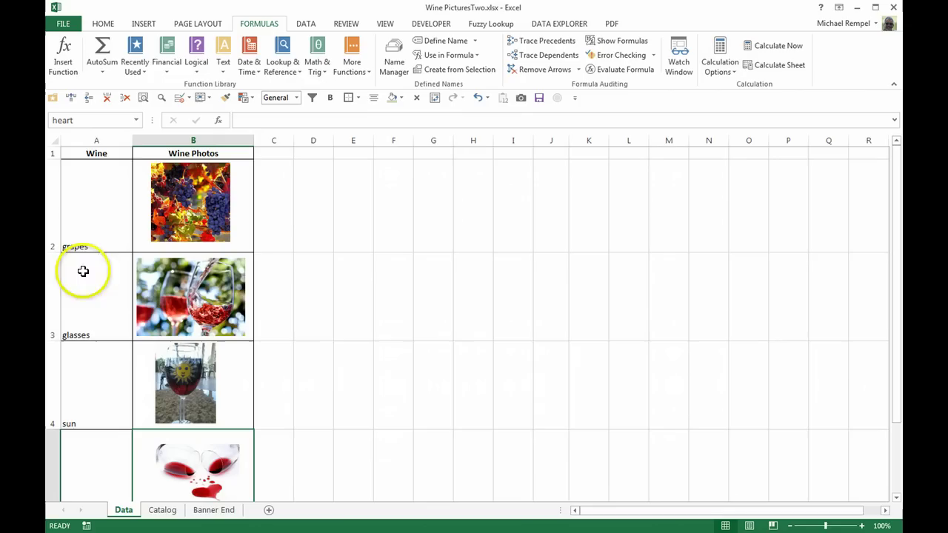
{"action": "left_click", "coordinate": [164, 511]}
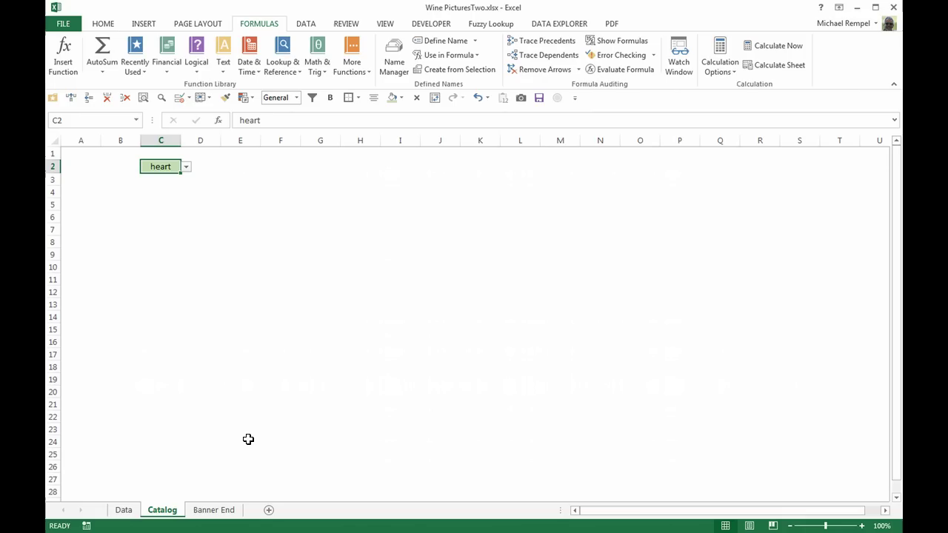
{"action": "left_click", "coordinate": [292, 259]}
{"action": "type", "text": "=ind"}
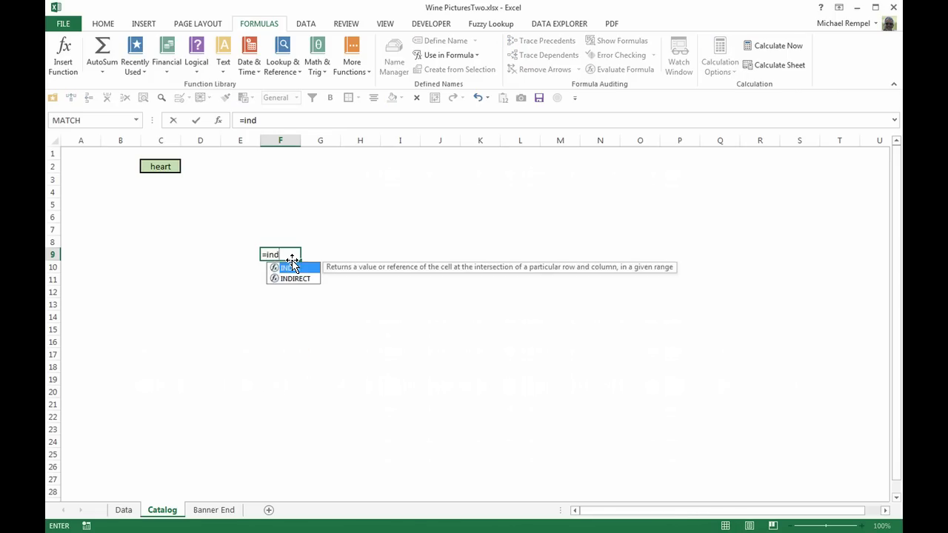
{"action": "key", "text": "Down"}
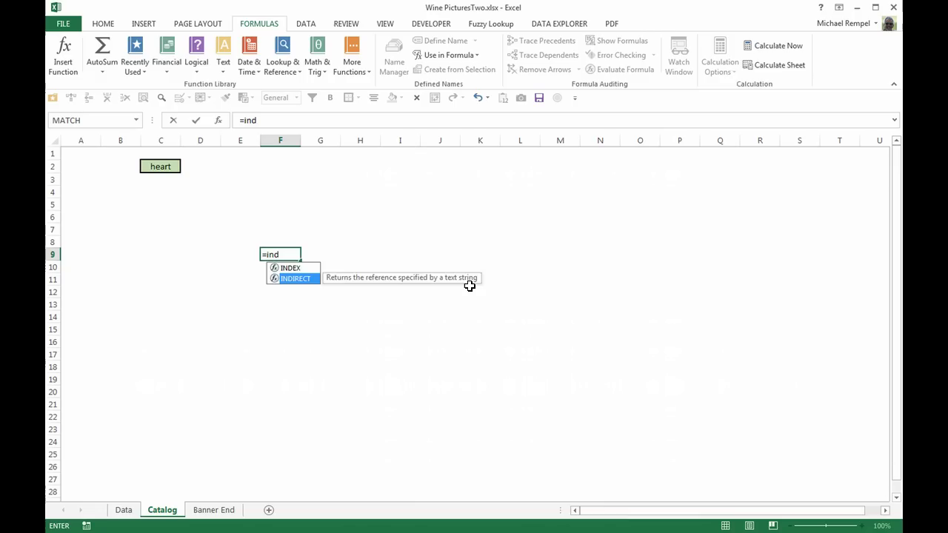
{"action": "key", "text": "Escape"}
{"action": "key", "text": "Escape"}
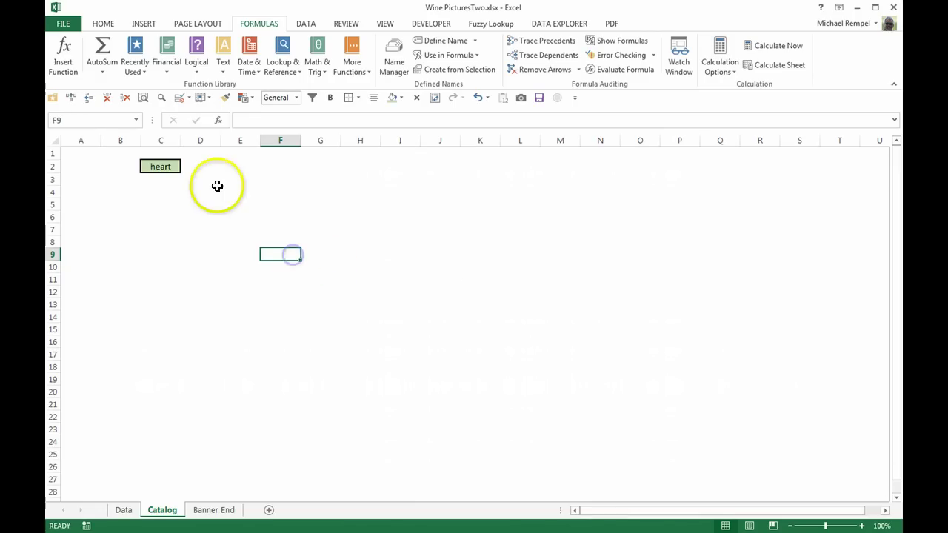
{"action": "left_click", "coordinate": [167, 164]}
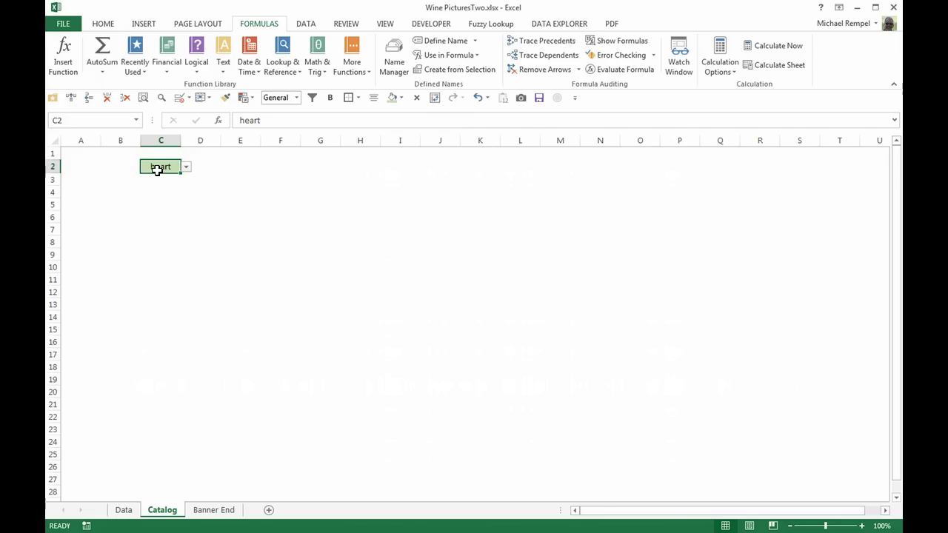
- Add the name WinePhoto in Name Manager, referring to =INDIRECT(Catalog!$C$2)
{"action": "key", "text": "ctrl+F3"}
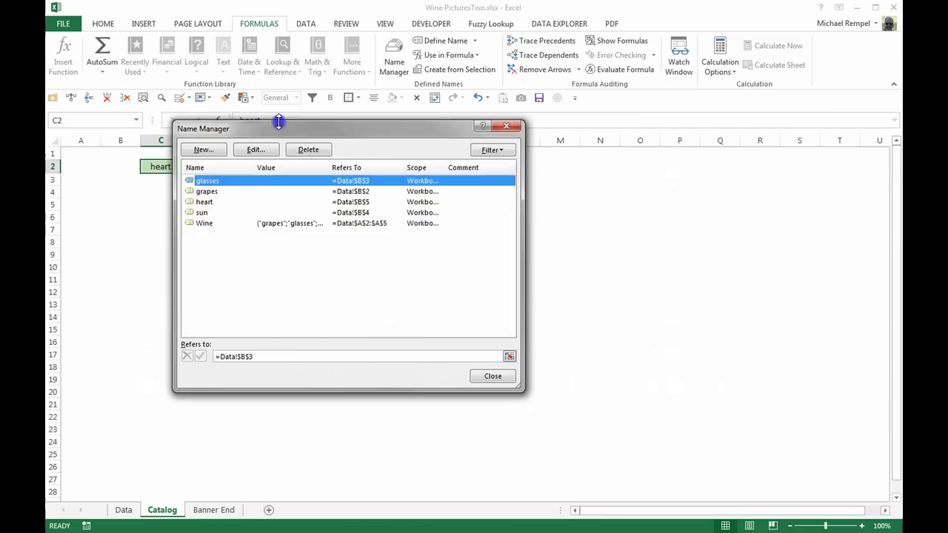
{"action": "left_click_drag", "start_coordinate": [279, 122], "coordinate": [279, 152]}
{"action": "left_click", "coordinate": [198, 178]}
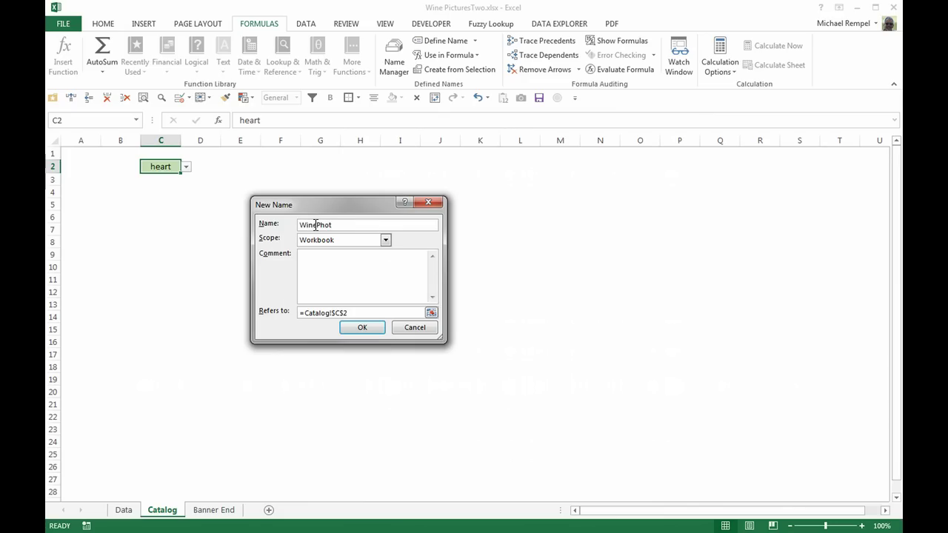
{"action": "left_click", "coordinate": [304, 312]}
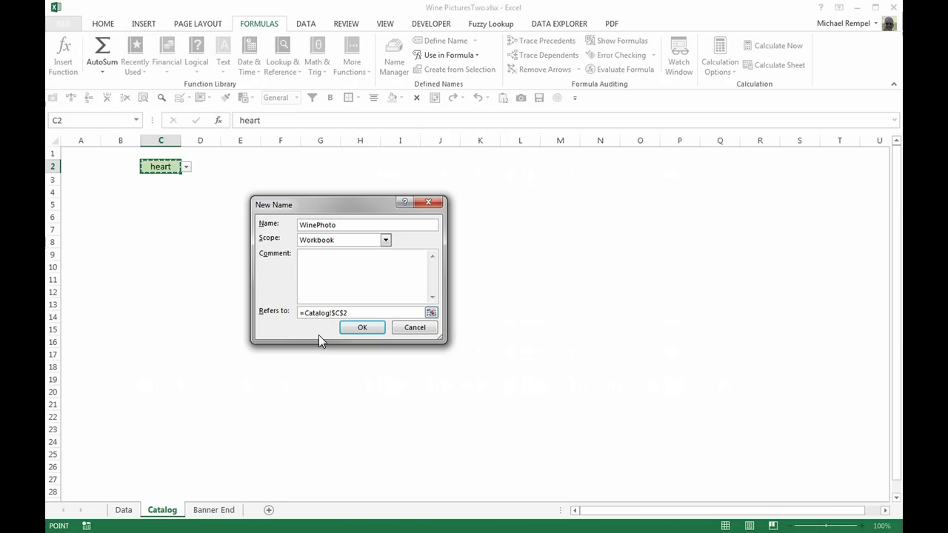
{"action": "type", "text": "INDIRECT"}
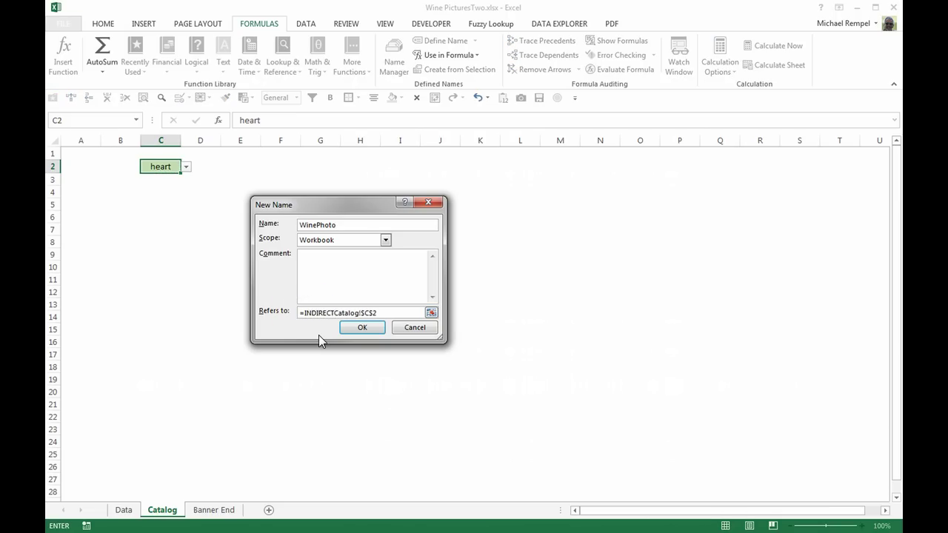
{"action": "type", "text": "("}
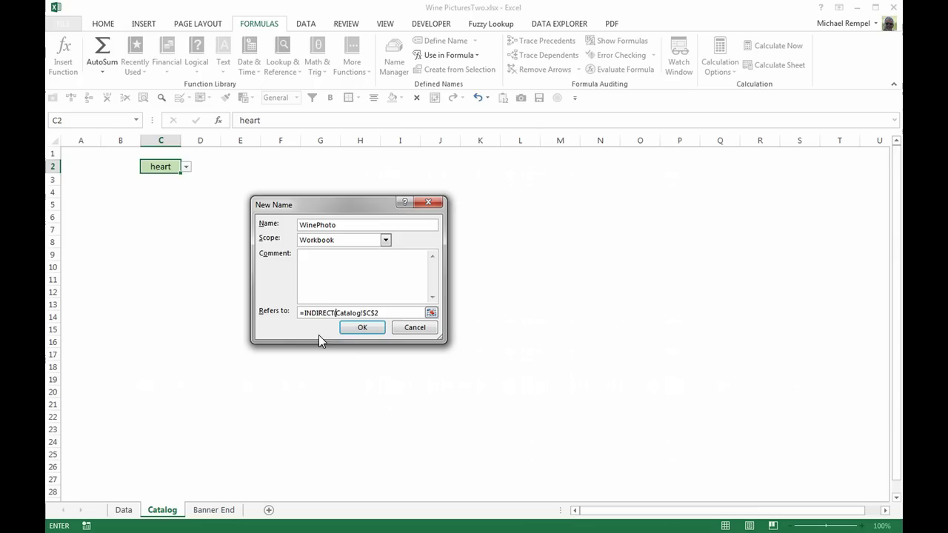
{"action": "left_click", "coordinate": [380, 313]}
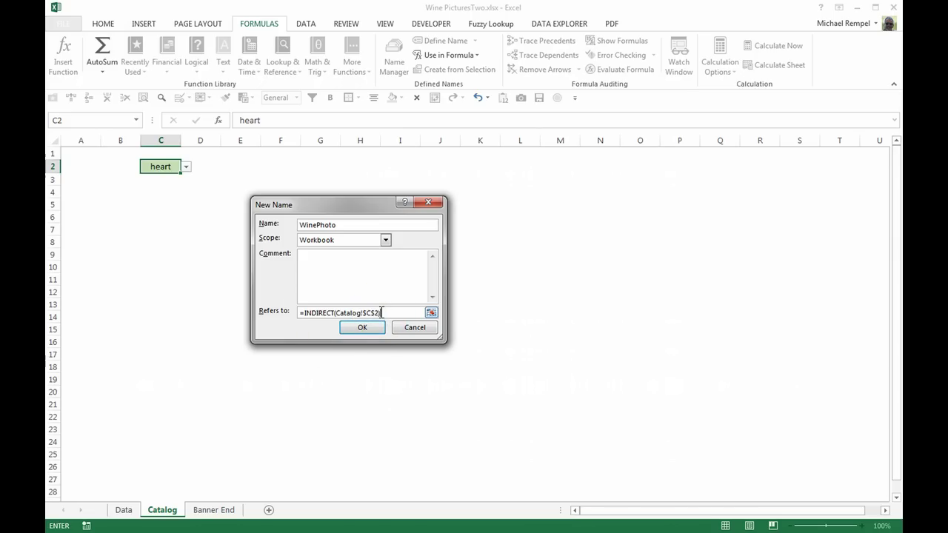
{"action": "left_click", "coordinate": [363, 328]}
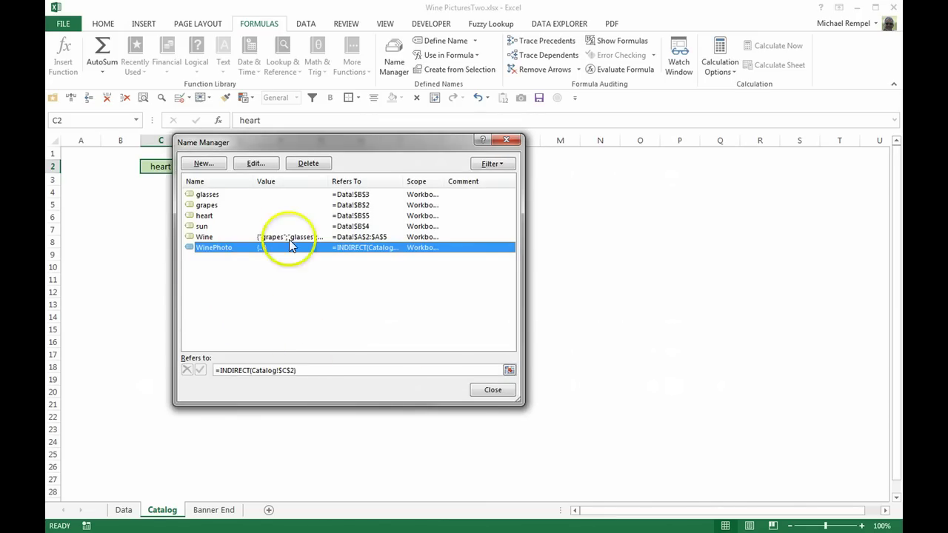
- Preview that WinePhoto points to the heart photo cell, then close Name Manager
{"action": "left_click", "coordinate": [509, 369]}
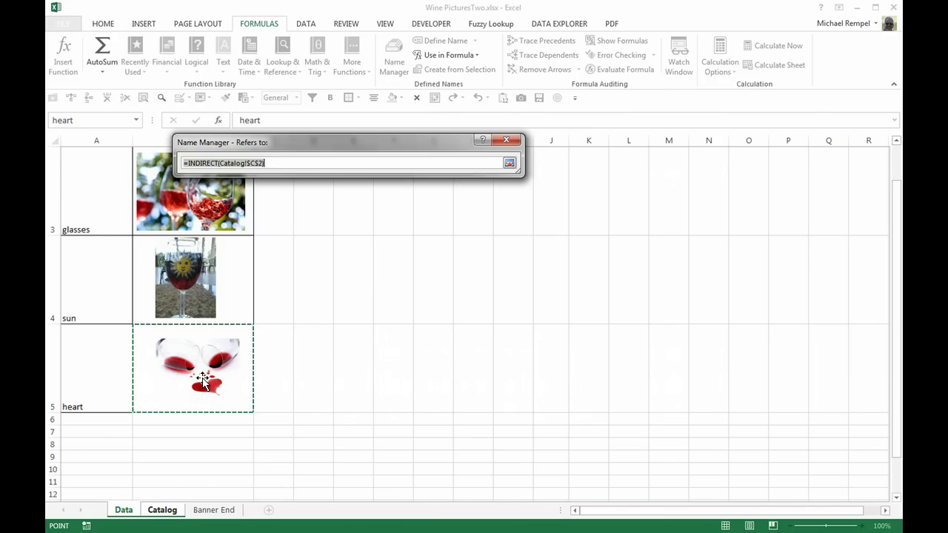
{"action": "left_click", "coordinate": [510, 163]}
{"action": "left_click", "coordinate": [485, 393]}
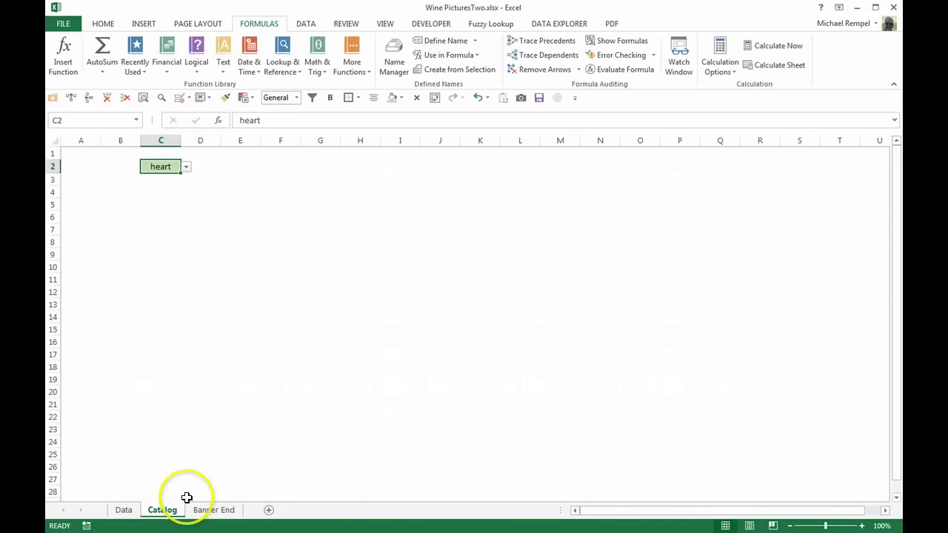
- Copy the heart photo from the Data sheet and paste it near E3 on Catalog, beside C2
{"action": "left_click", "coordinate": [123, 510]}
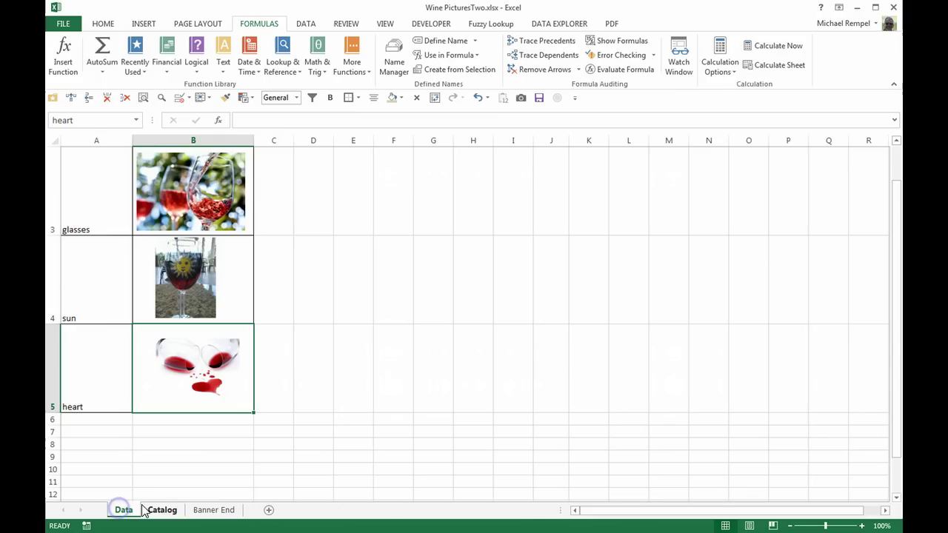
{"action": "left_click", "coordinate": [180, 383]}
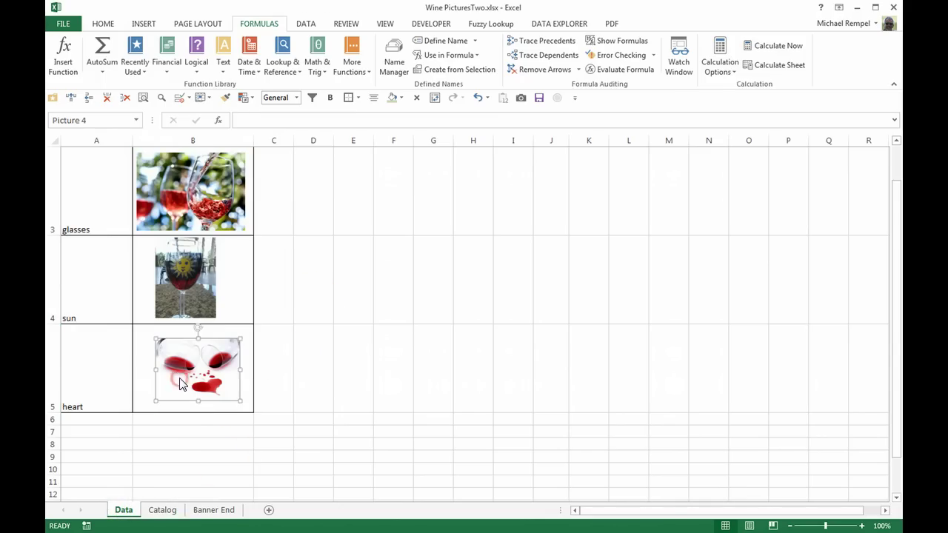
{"action": "right_click", "coordinate": [180, 383]}
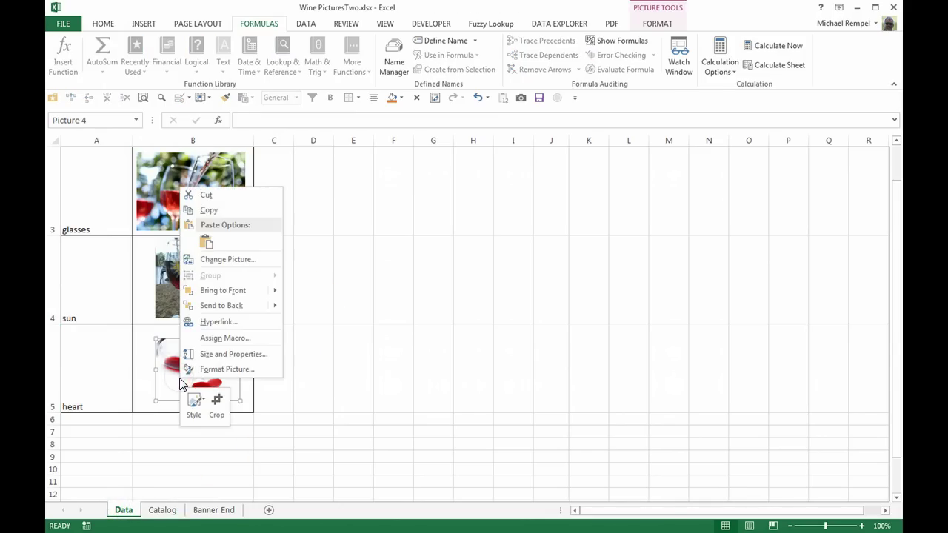
{"action": "left_click", "coordinate": [208, 213]}
{"action": "left_click", "coordinate": [162, 509]}
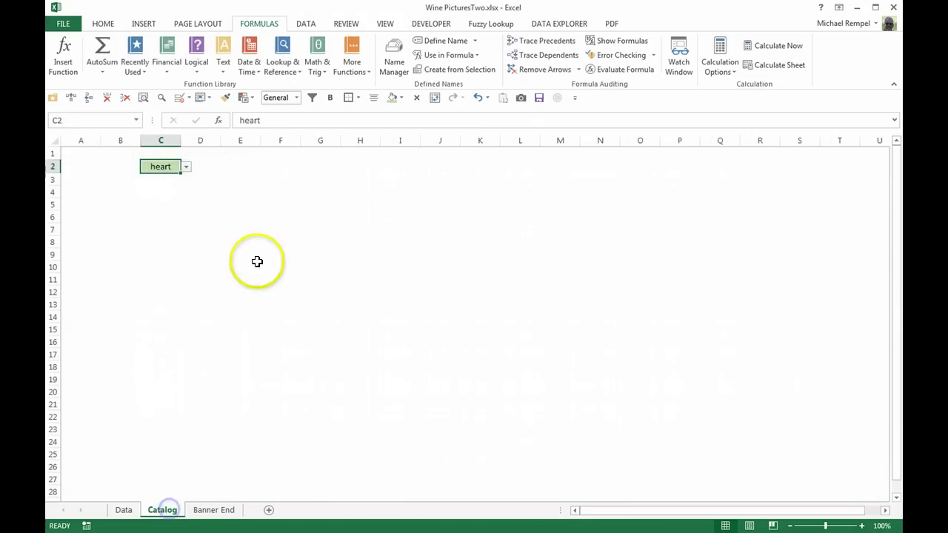
{"action": "left_click", "coordinate": [223, 176]}
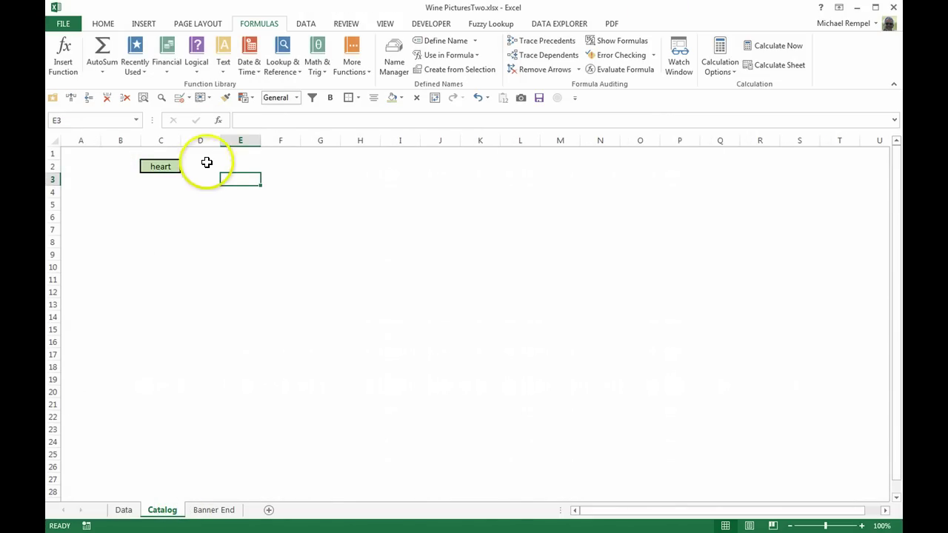
{"action": "right_click", "coordinate": [227, 179]}
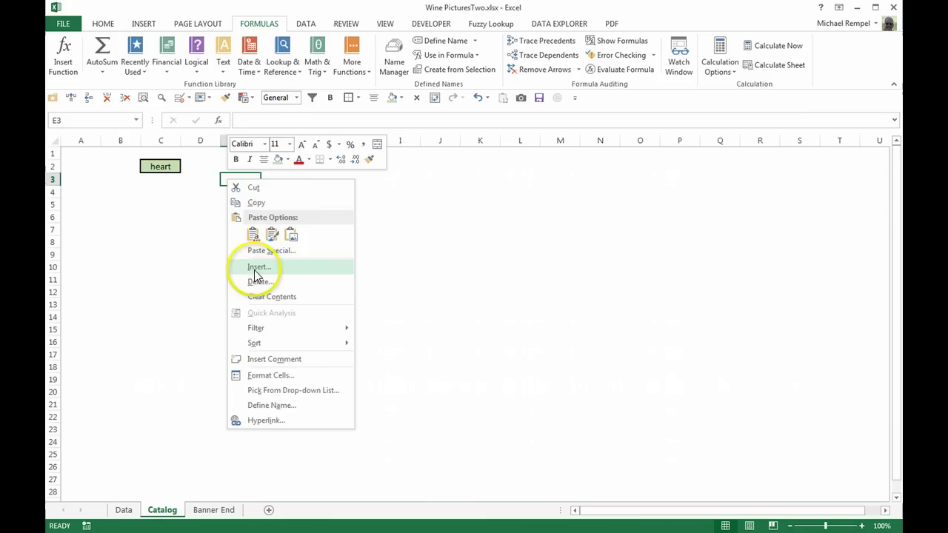
{"action": "left_click", "coordinate": [253, 235]}
{"action": "left_click_drag", "start_coordinate": [258, 214], "coordinate": [235, 190]}
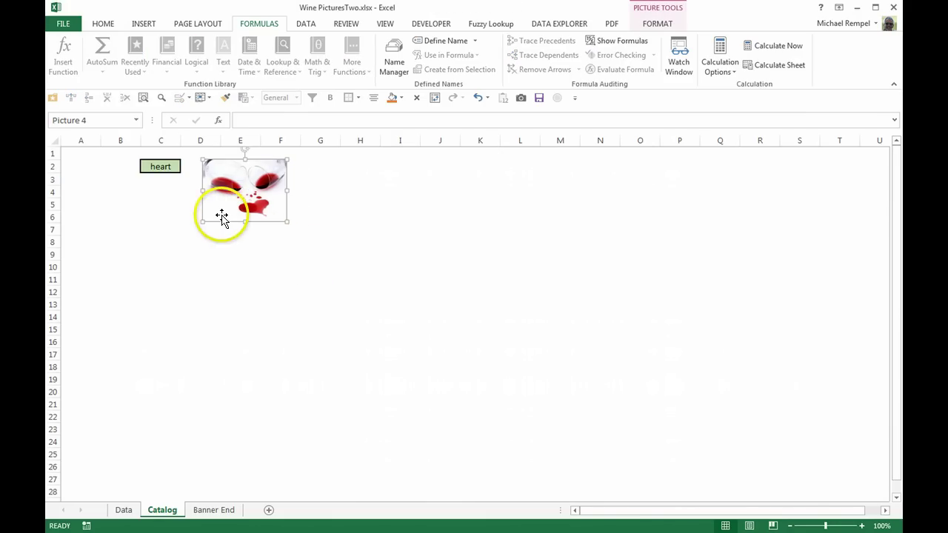
- Link the selected Catalog picture to the formula =WinePhoto
{"action": "left_click", "coordinate": [248, 120]}
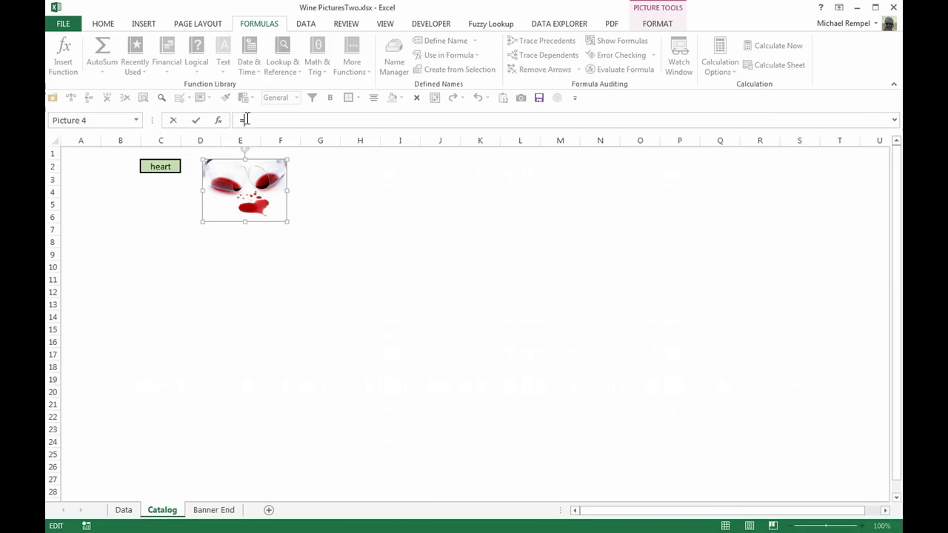
{"action": "type", "text": "=W"}
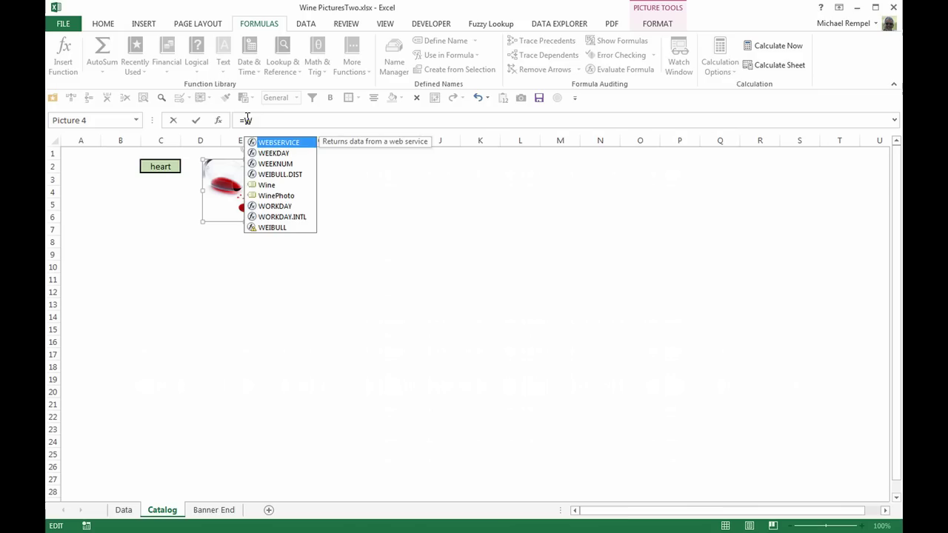
{"action": "double_click", "coordinate": [276, 195]}
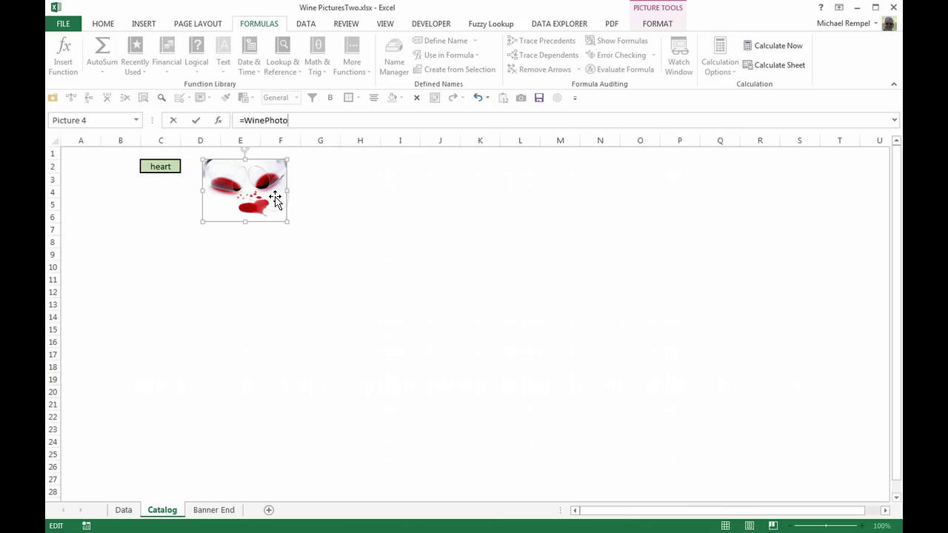
{"action": "left_click", "coordinate": [392, 342]}
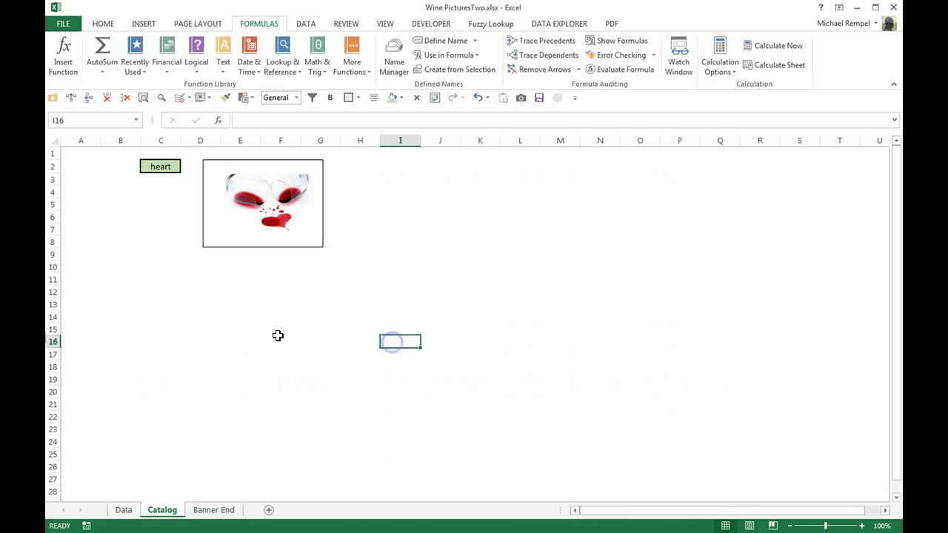
- Test the picture by picking glasses, grapes, sun and heart in C2, ending on glasses
{"action": "left_click", "coordinate": [155, 169]}
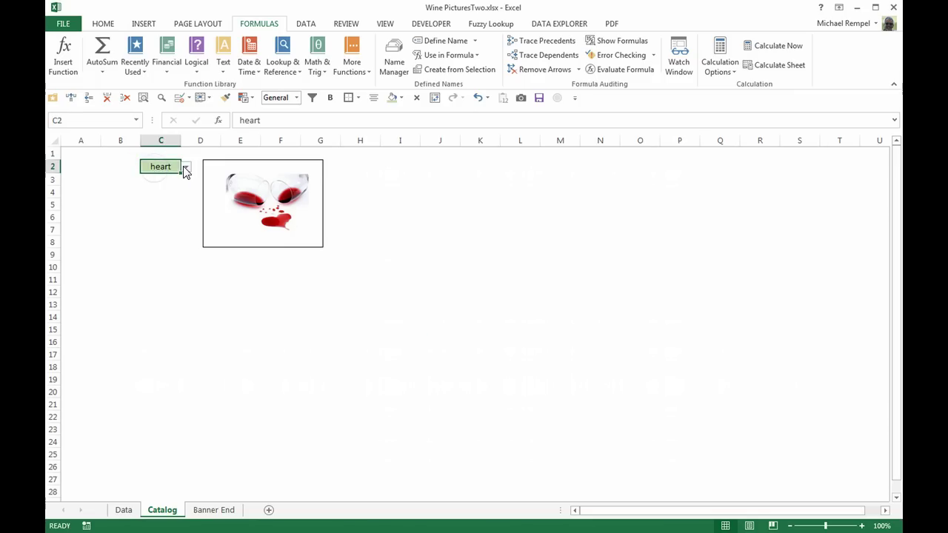
{"action": "left_click", "coordinate": [186, 169]}
{"action": "left_click", "coordinate": [164, 192]}
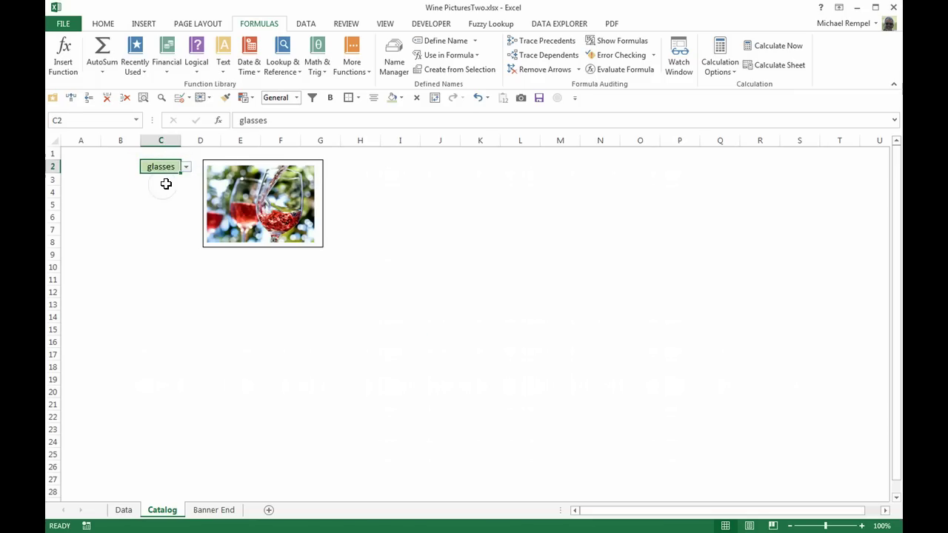
{"action": "left_click", "coordinate": [186, 169]}
{"action": "left_click", "coordinate": [169, 179]}
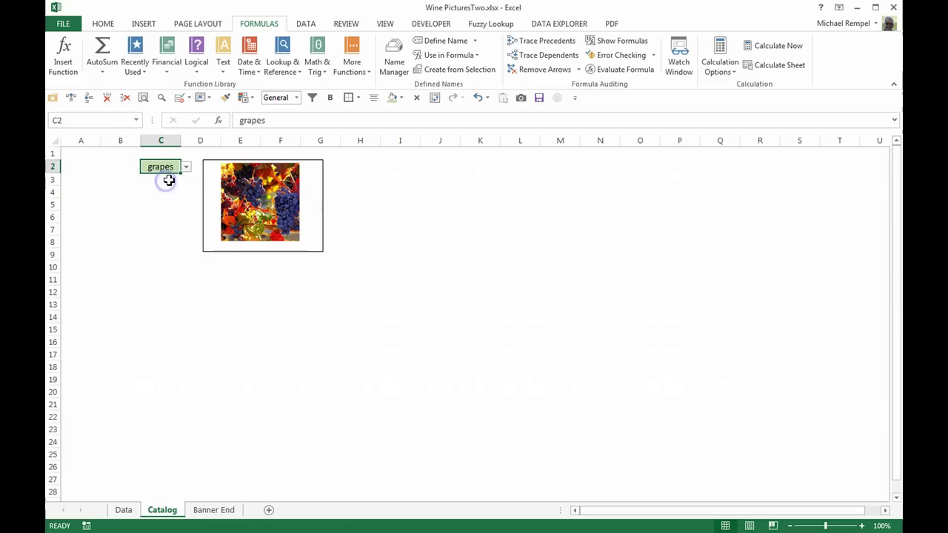
{"action": "left_click", "coordinate": [186, 169]}
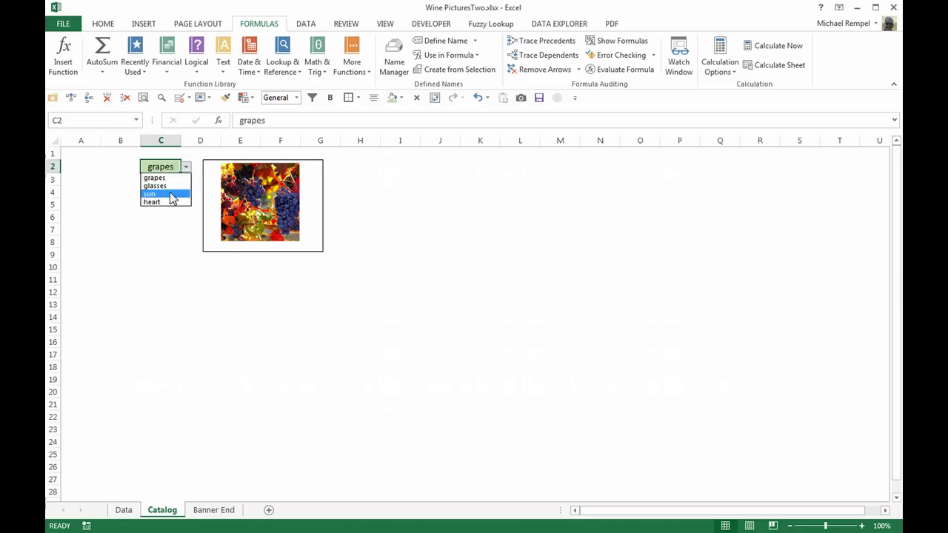
{"action": "left_click", "coordinate": [171, 197]}
{"action": "left_click", "coordinate": [186, 168]}
{"action": "left_click", "coordinate": [171, 197]}
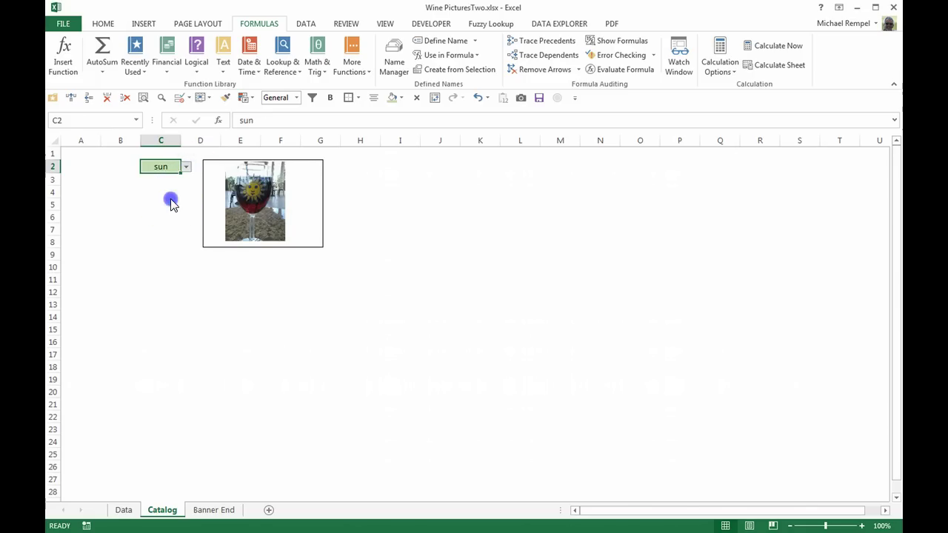
{"action": "left_click", "coordinate": [171, 203]}
{"action": "left_click", "coordinate": [186, 169]}
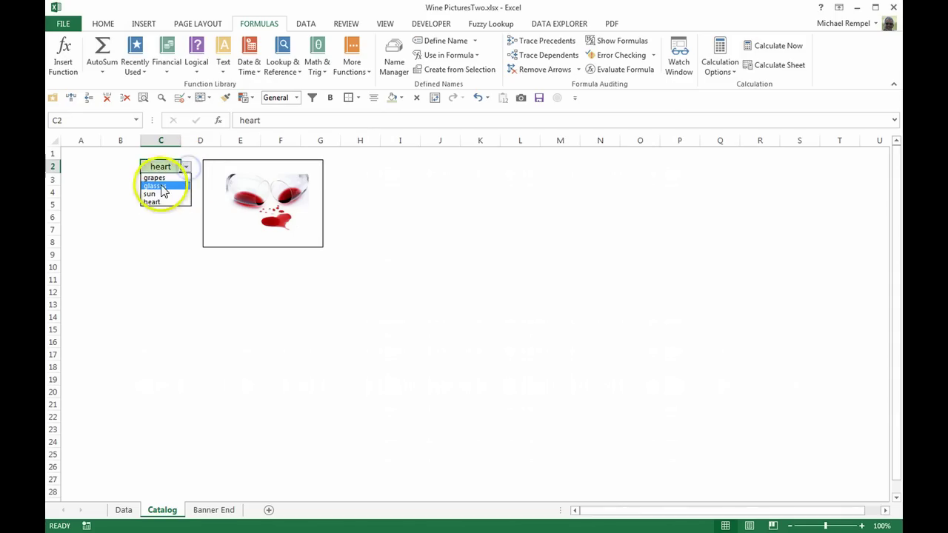
{"action": "left_click", "coordinate": [163, 187]}
{"action": "left_click", "coordinate": [145, 329]}
{"action": "left_click", "coordinate": [123, 510]}
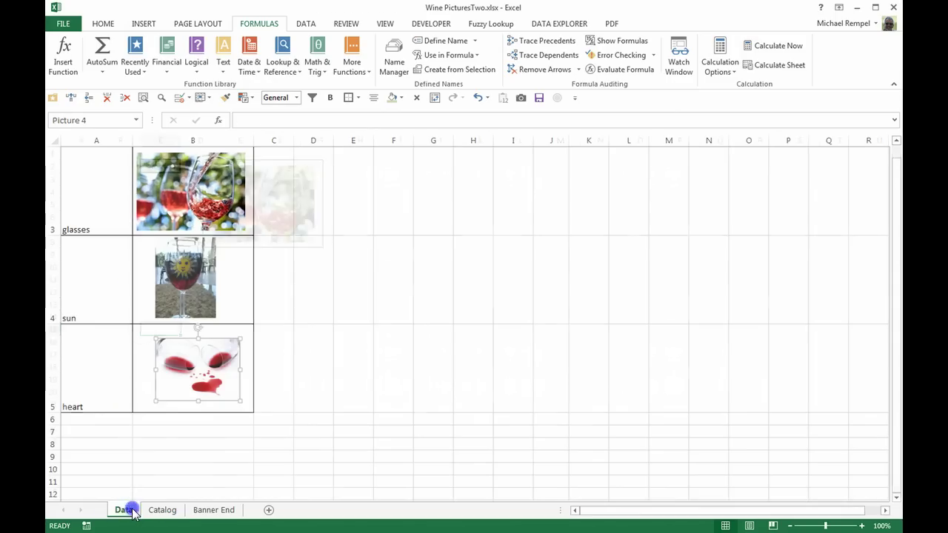
- Review the glasses and heart entries on Data, then open Name Manager with Catalog C2 selected
{"action": "left_click", "coordinate": [394, 333]}
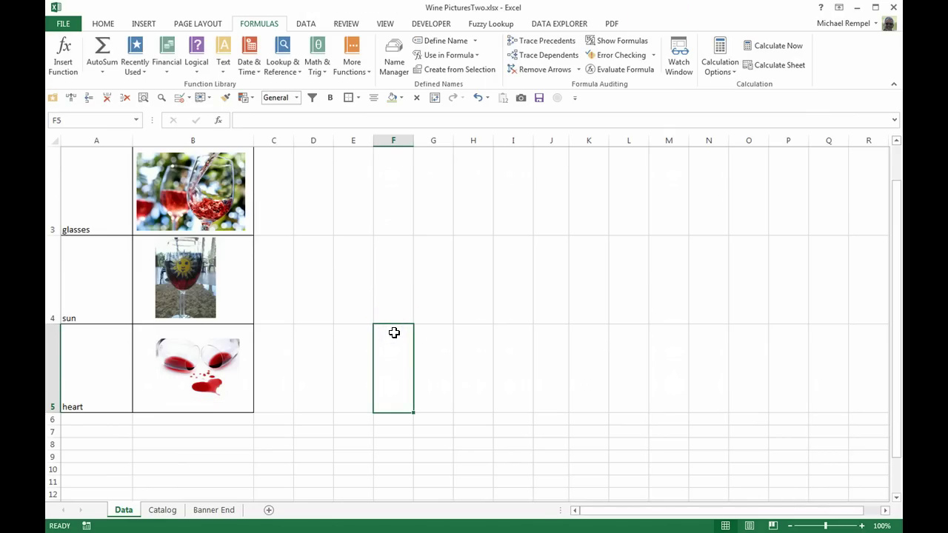
{"action": "scroll", "coordinate": [394, 333], "scroll_direction": "up", "scroll_amount": 2}
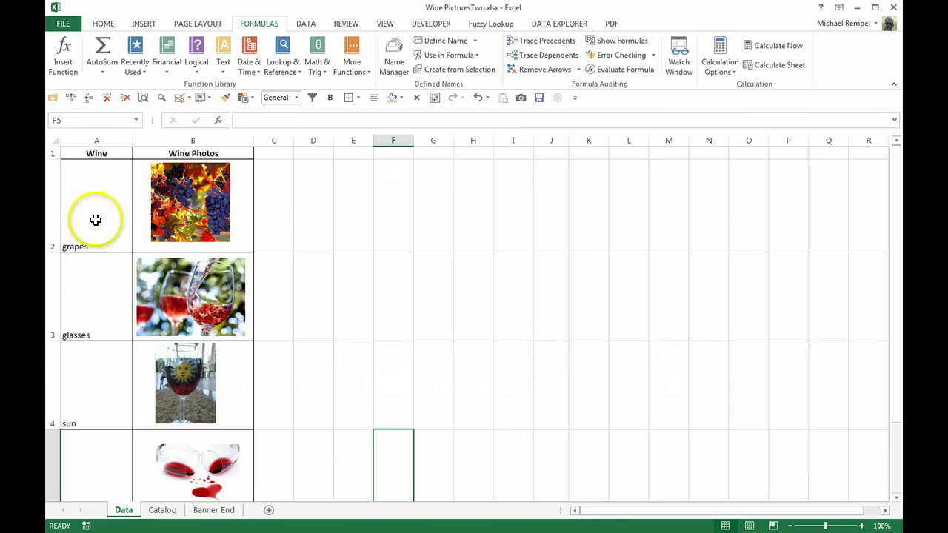
{"action": "left_click", "coordinate": [83, 302]}
{"action": "left_click", "coordinate": [91, 464]}
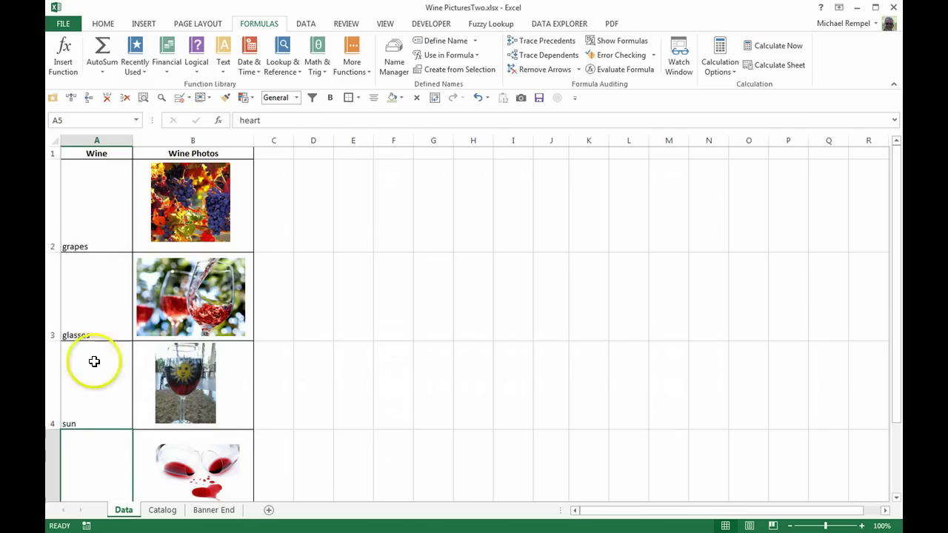
{"action": "left_click", "coordinate": [163, 511]}
{"action": "left_click", "coordinate": [159, 329]}
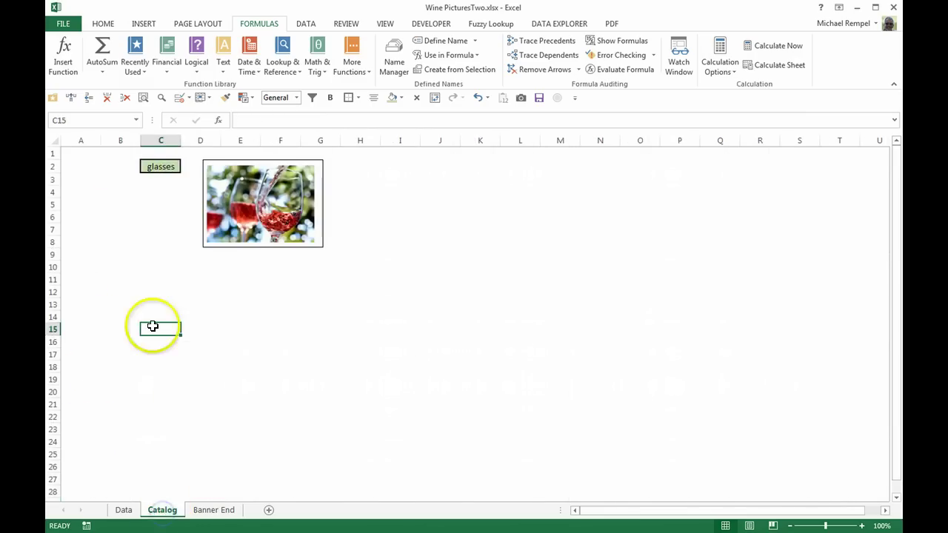
{"action": "left_click", "coordinate": [152, 169]}
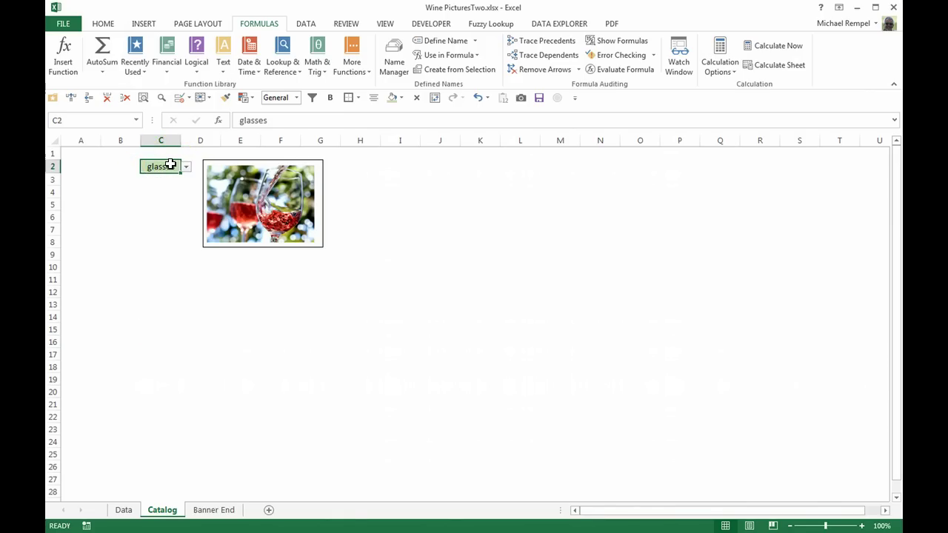
{"action": "key", "text": "ctrl+F3"}
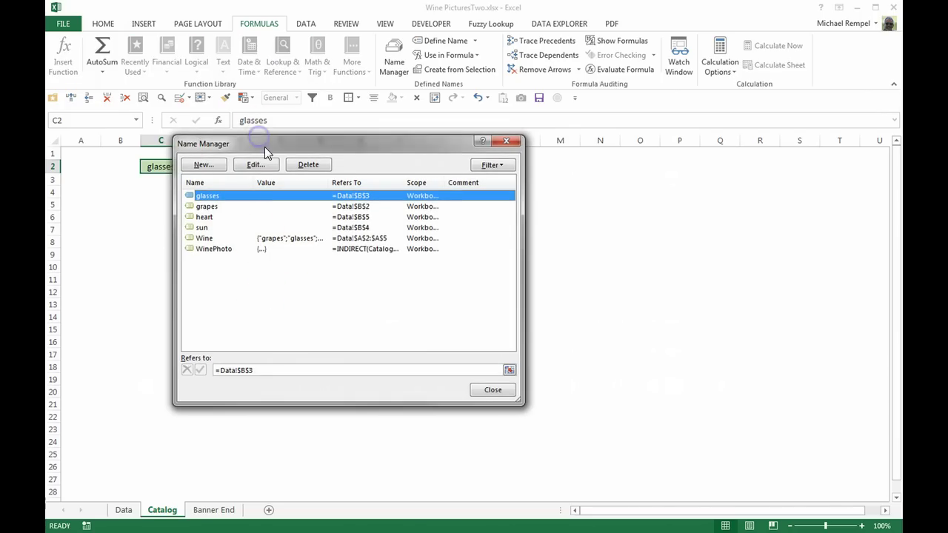
- Close Name Manager and check the linked picture's =WinePhoto formula
{"action": "left_click_drag", "start_coordinate": [259, 136], "coordinate": [344, 177]}
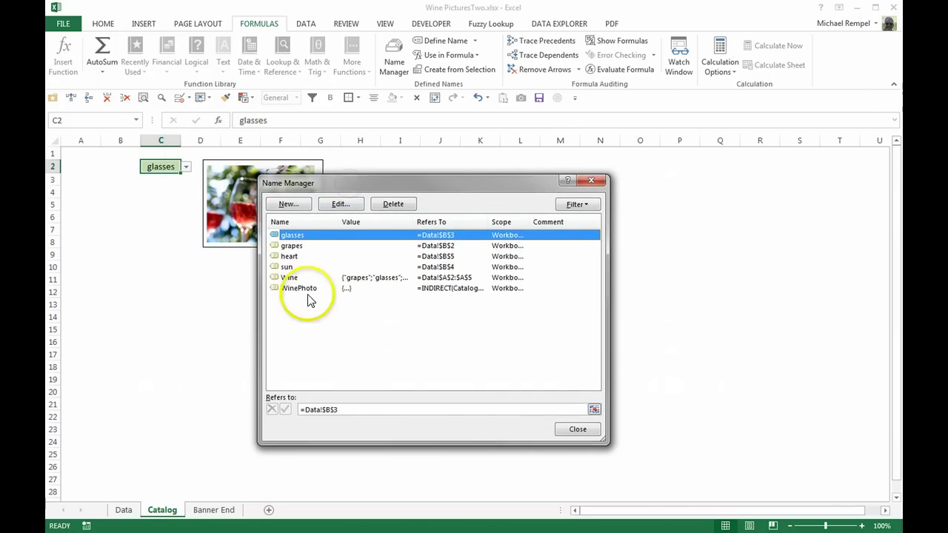
{"action": "left_click", "coordinate": [577, 430]}
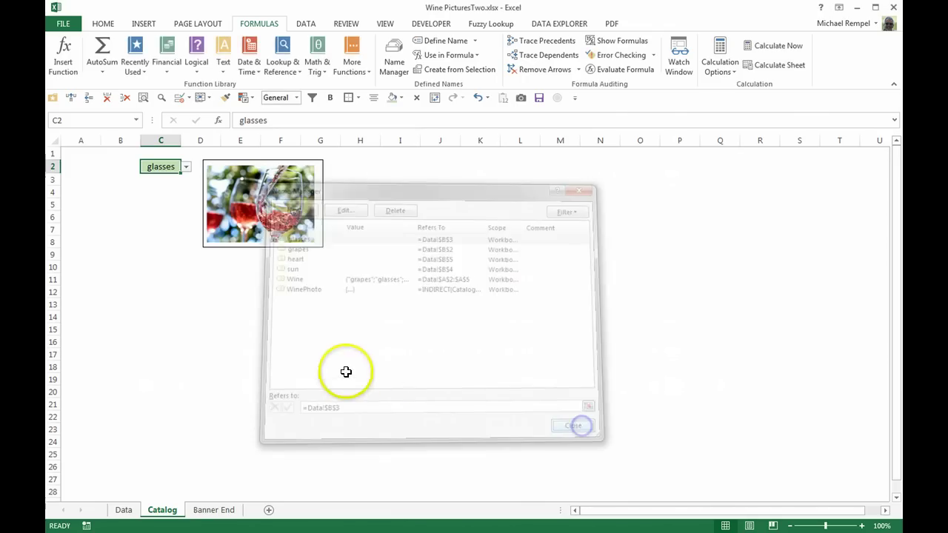
{"action": "left_click", "coordinate": [253, 191]}
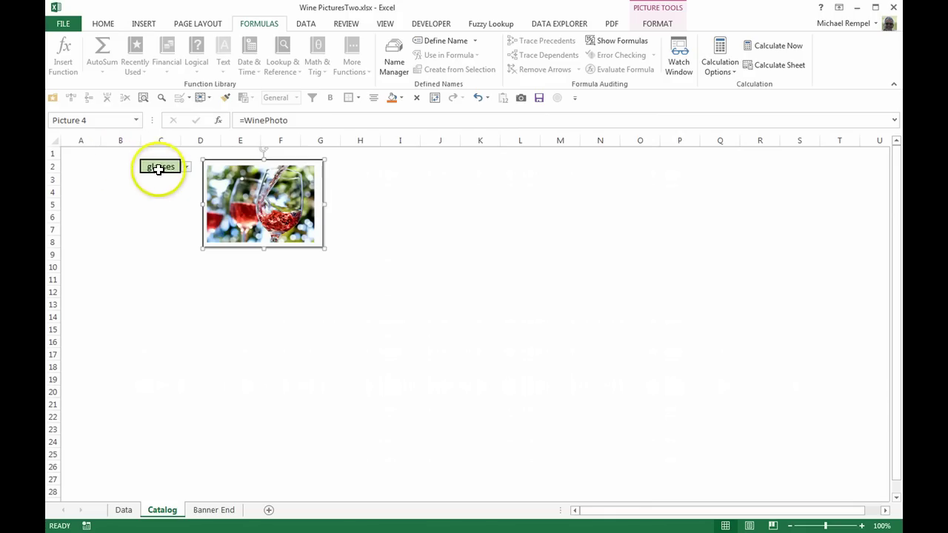
{"action": "left_click", "coordinate": [249, 295]}
- Switch C2 to sun, then heart, so the heart photo shows; then open Banner End
{"action": "left_click", "coordinate": [161, 166]}
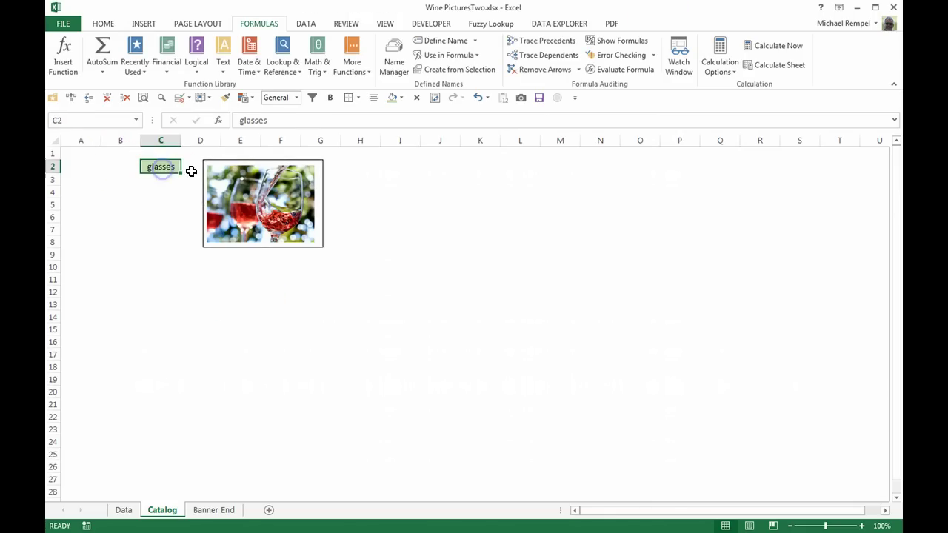
{"action": "left_click", "coordinate": [187, 168]}
{"action": "left_click", "coordinate": [157, 194]}
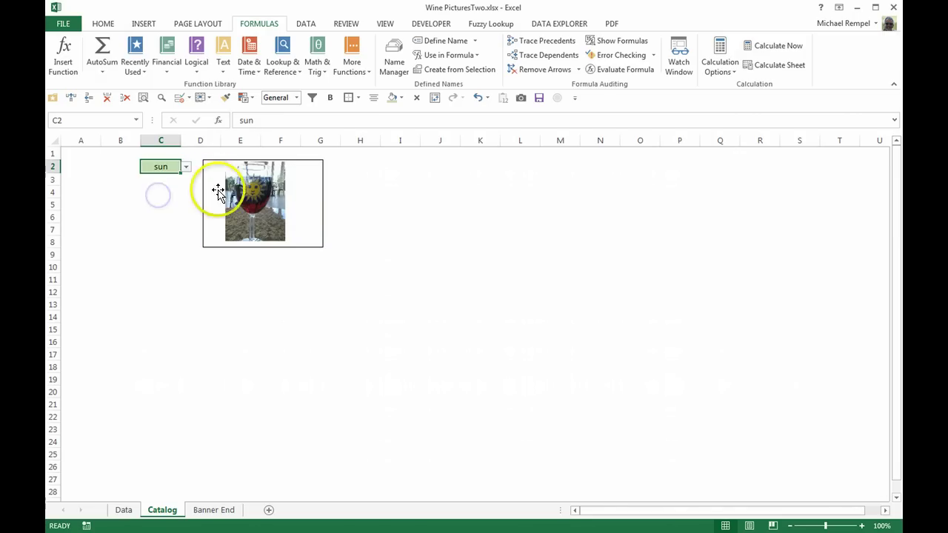
{"action": "left_click", "coordinate": [186, 167]}
{"action": "left_click", "coordinate": [165, 203]}
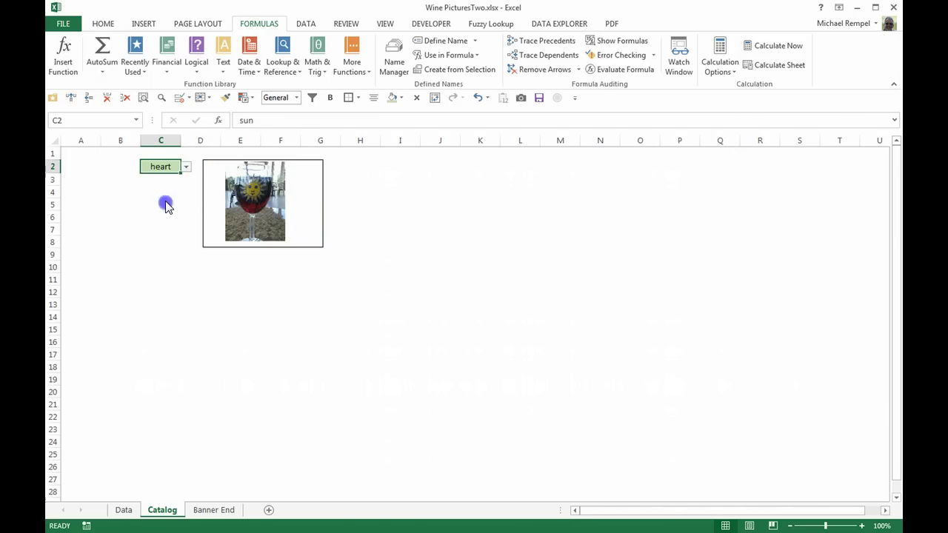
{"action": "left_click", "coordinate": [220, 511]}
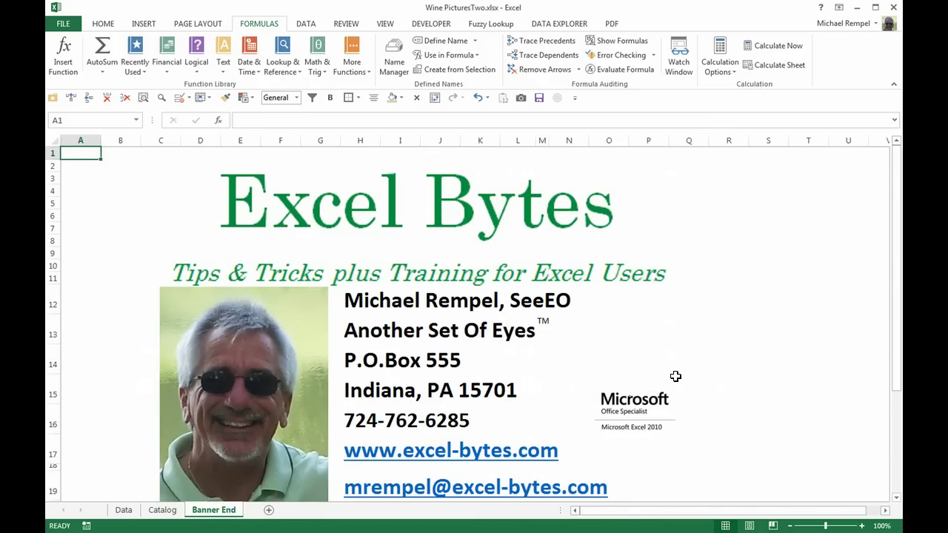